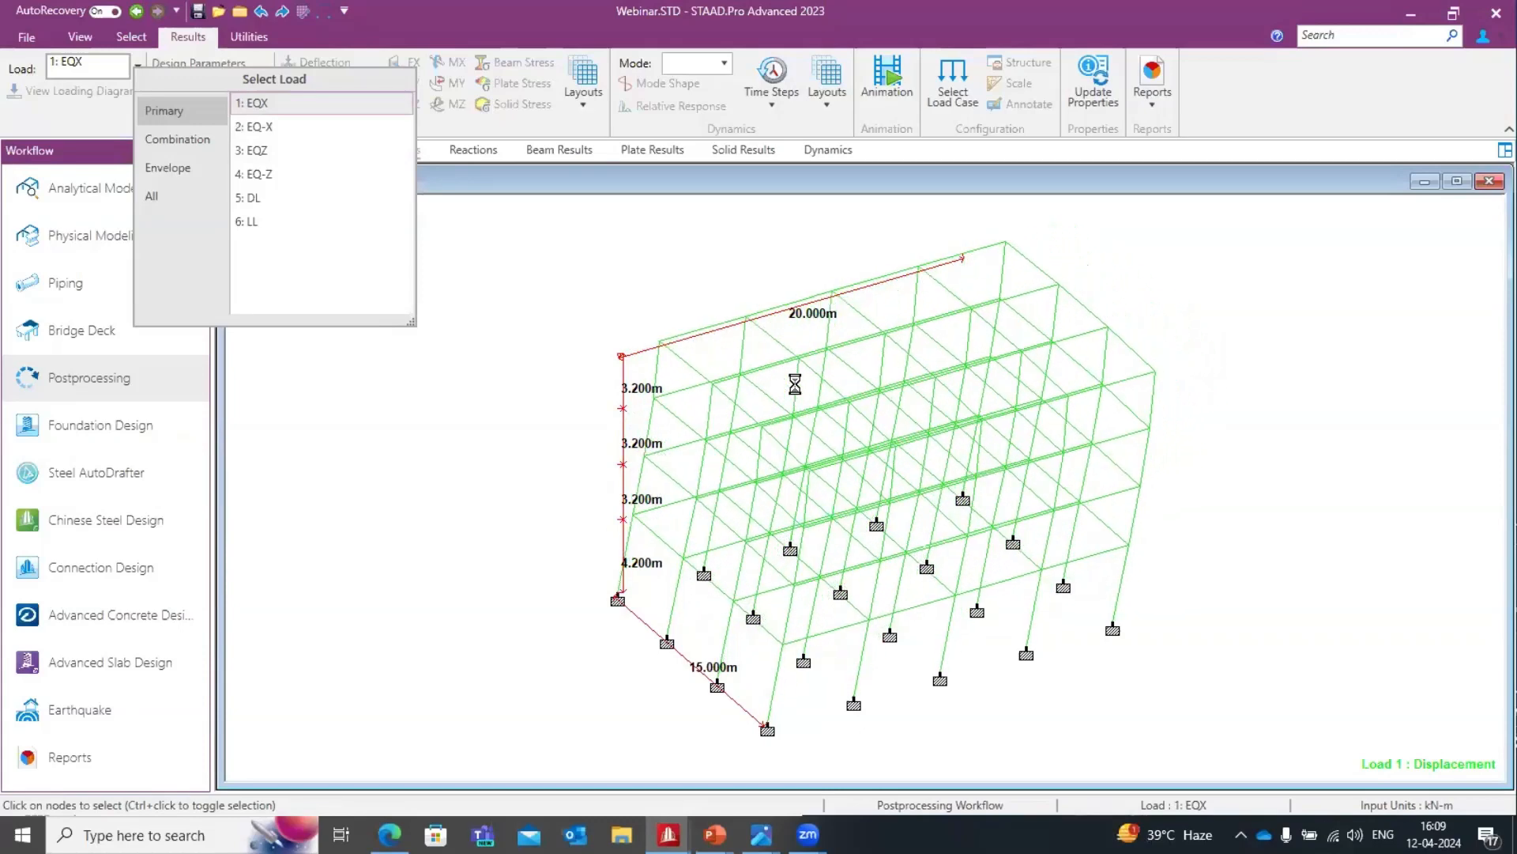
Return the Webinar model to Analytical Modeling and review its seismic definition, floor weights and load cases in the loading data.
{"action": "left_click", "coordinate": [683, 294]}
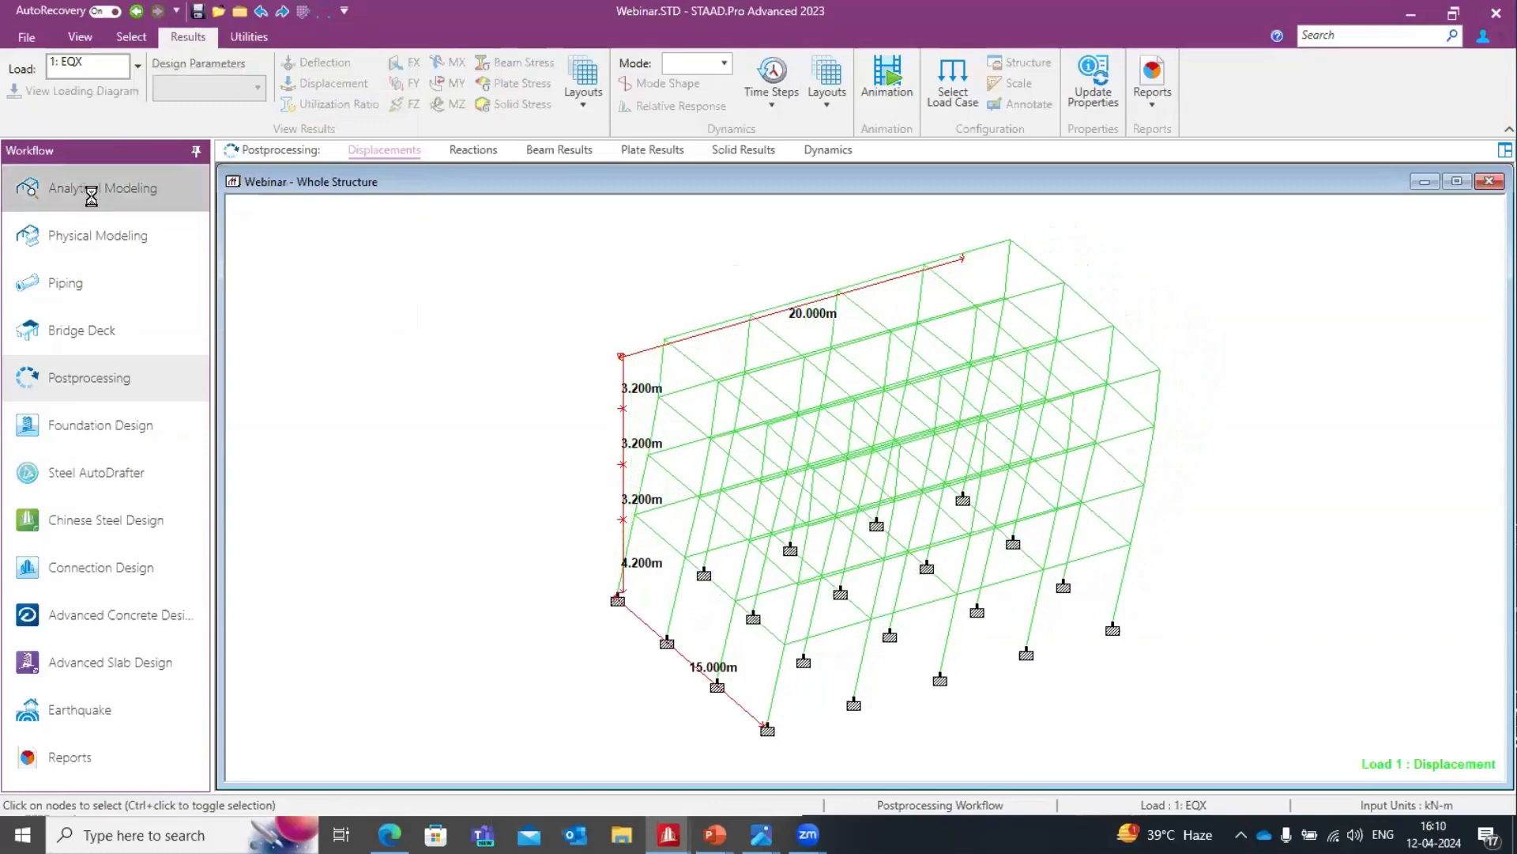
{"action": "left_click", "coordinate": [135, 188]}
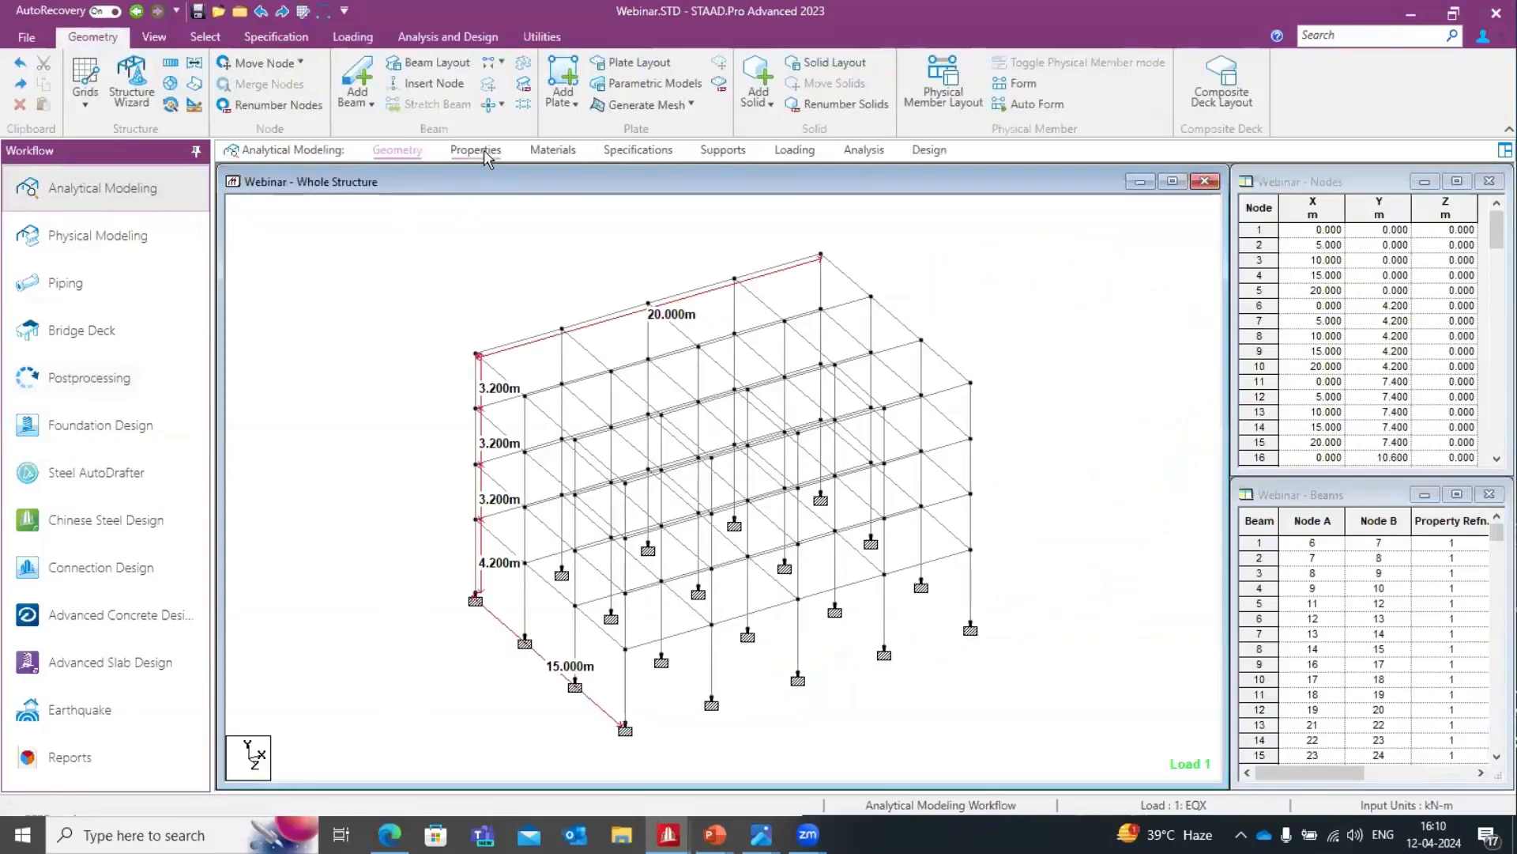
{"action": "left_click", "coordinate": [814, 160]}
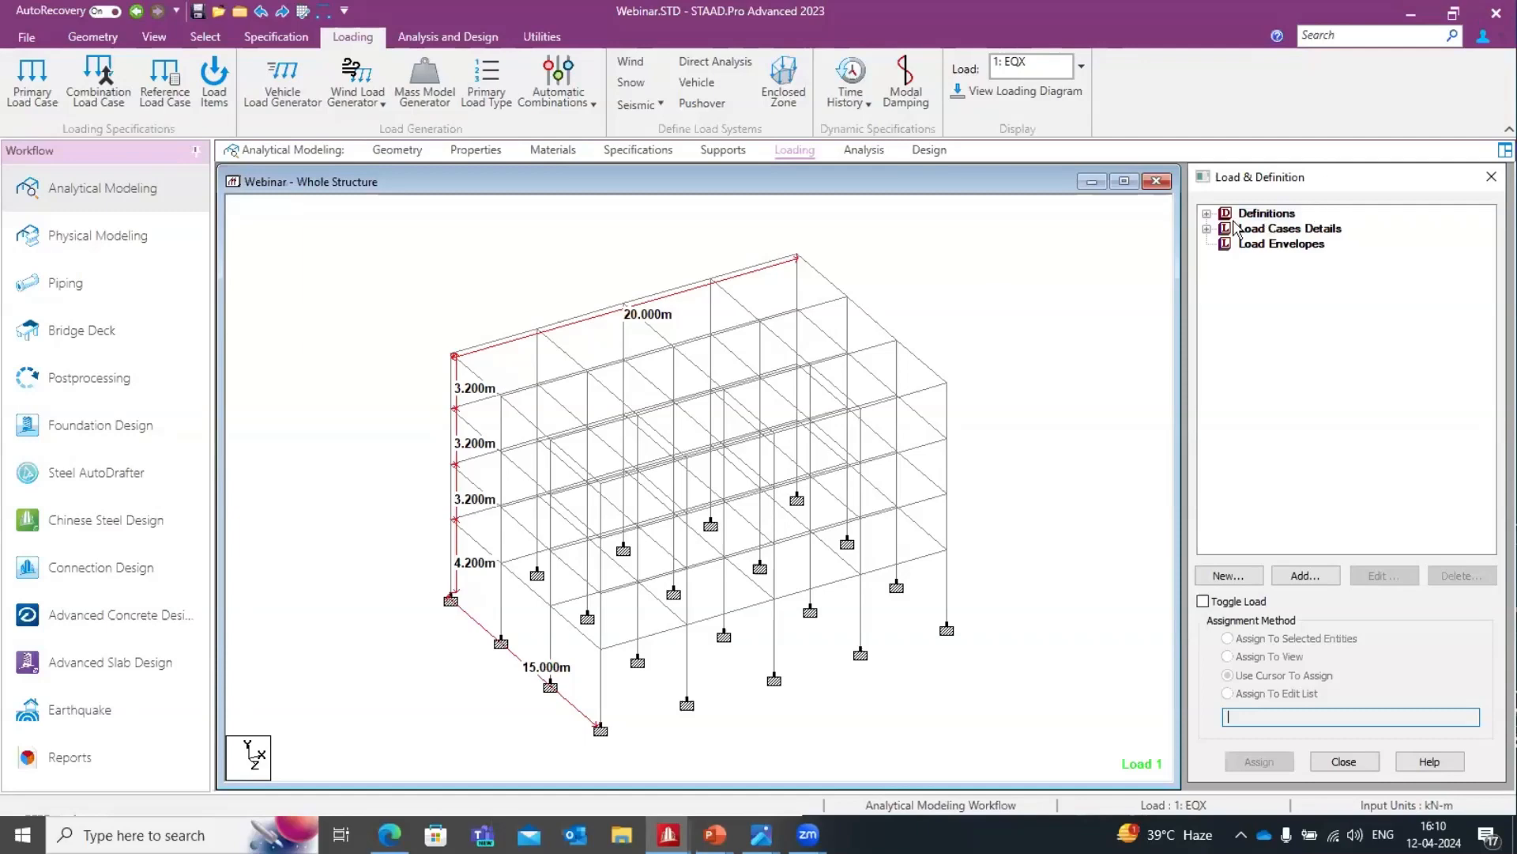
{"action": "left_click", "coordinate": [1207, 214]}
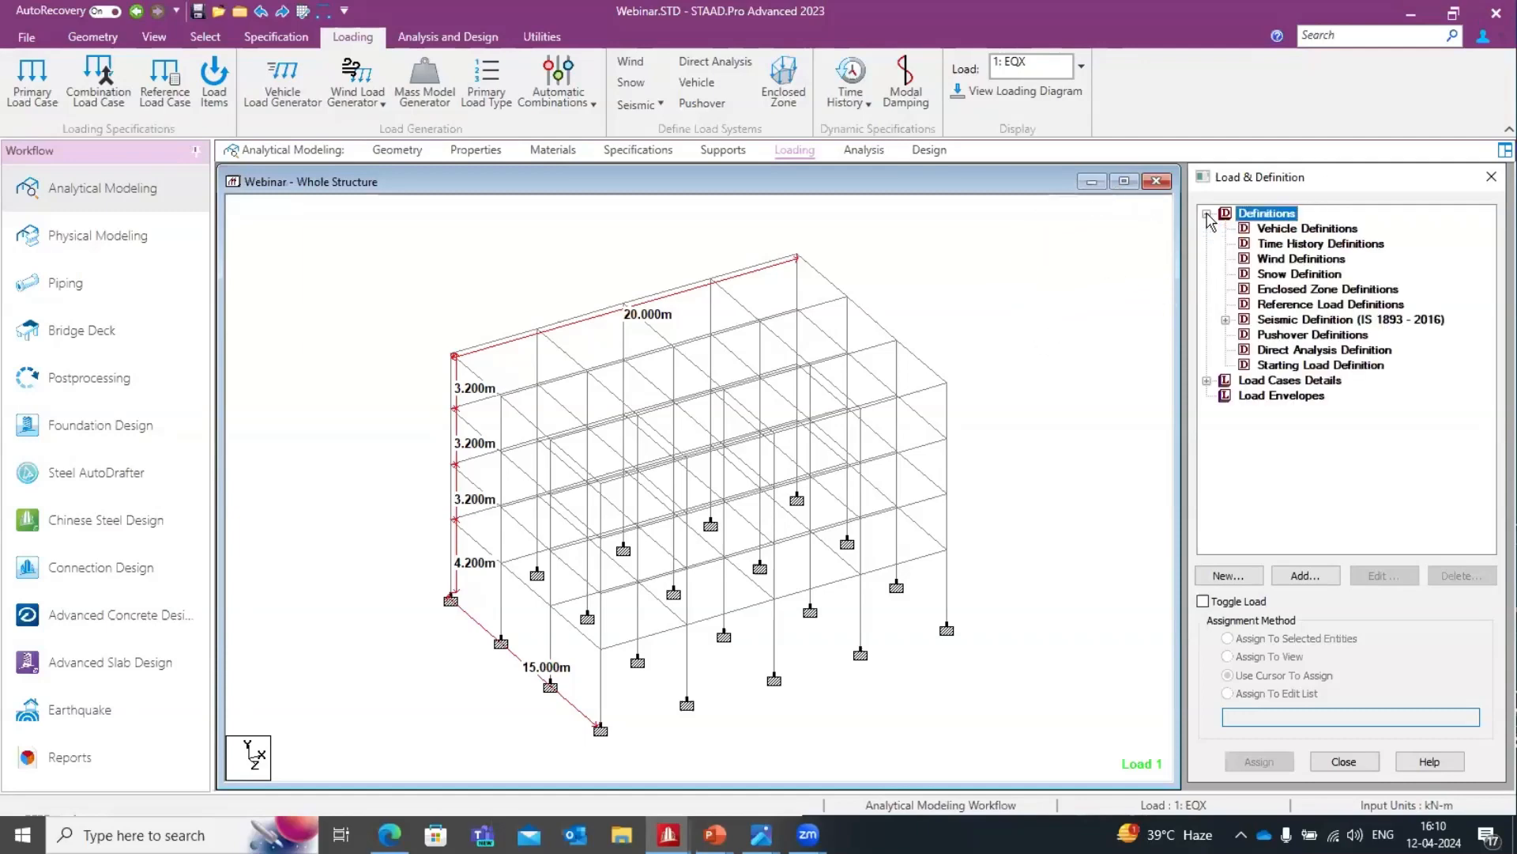
{"action": "left_click", "coordinate": [1225, 320]}
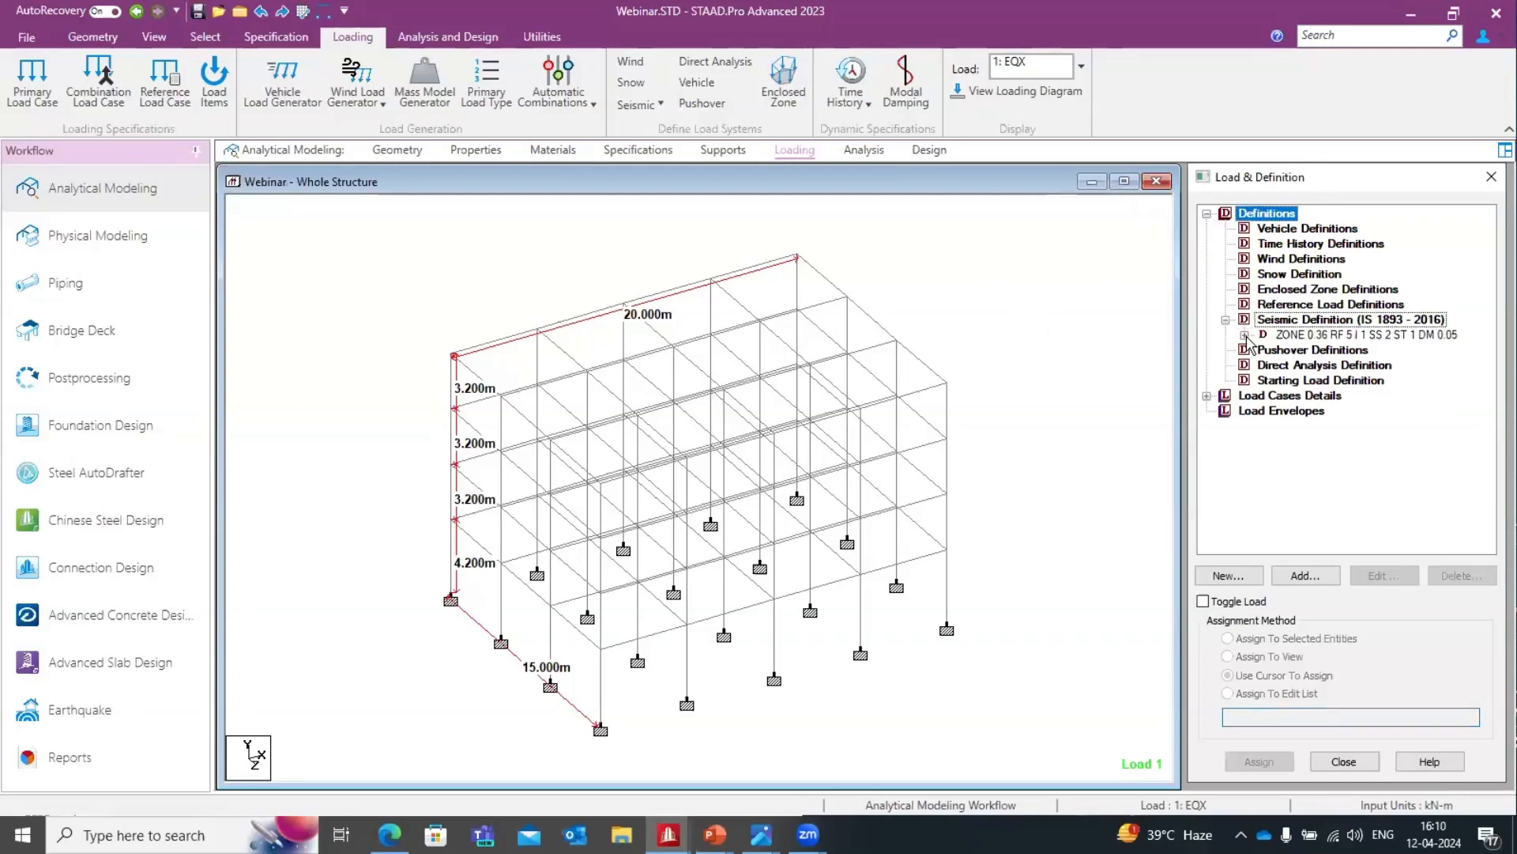
{"action": "left_click", "coordinate": [1245, 335]}
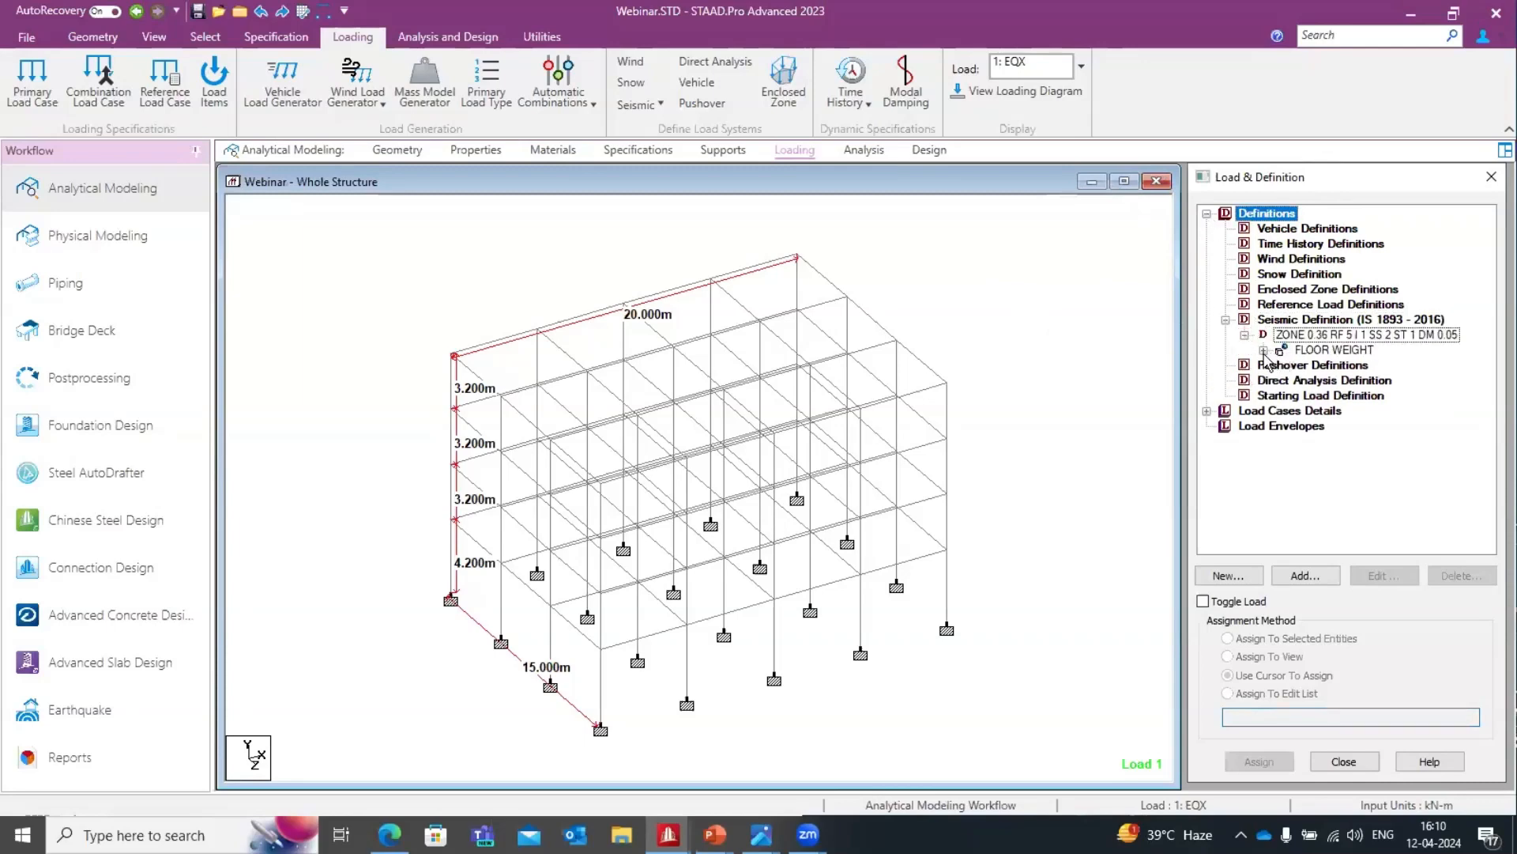
{"action": "left_click", "coordinate": [1263, 350]}
{"action": "left_click", "coordinate": [1208, 456]}
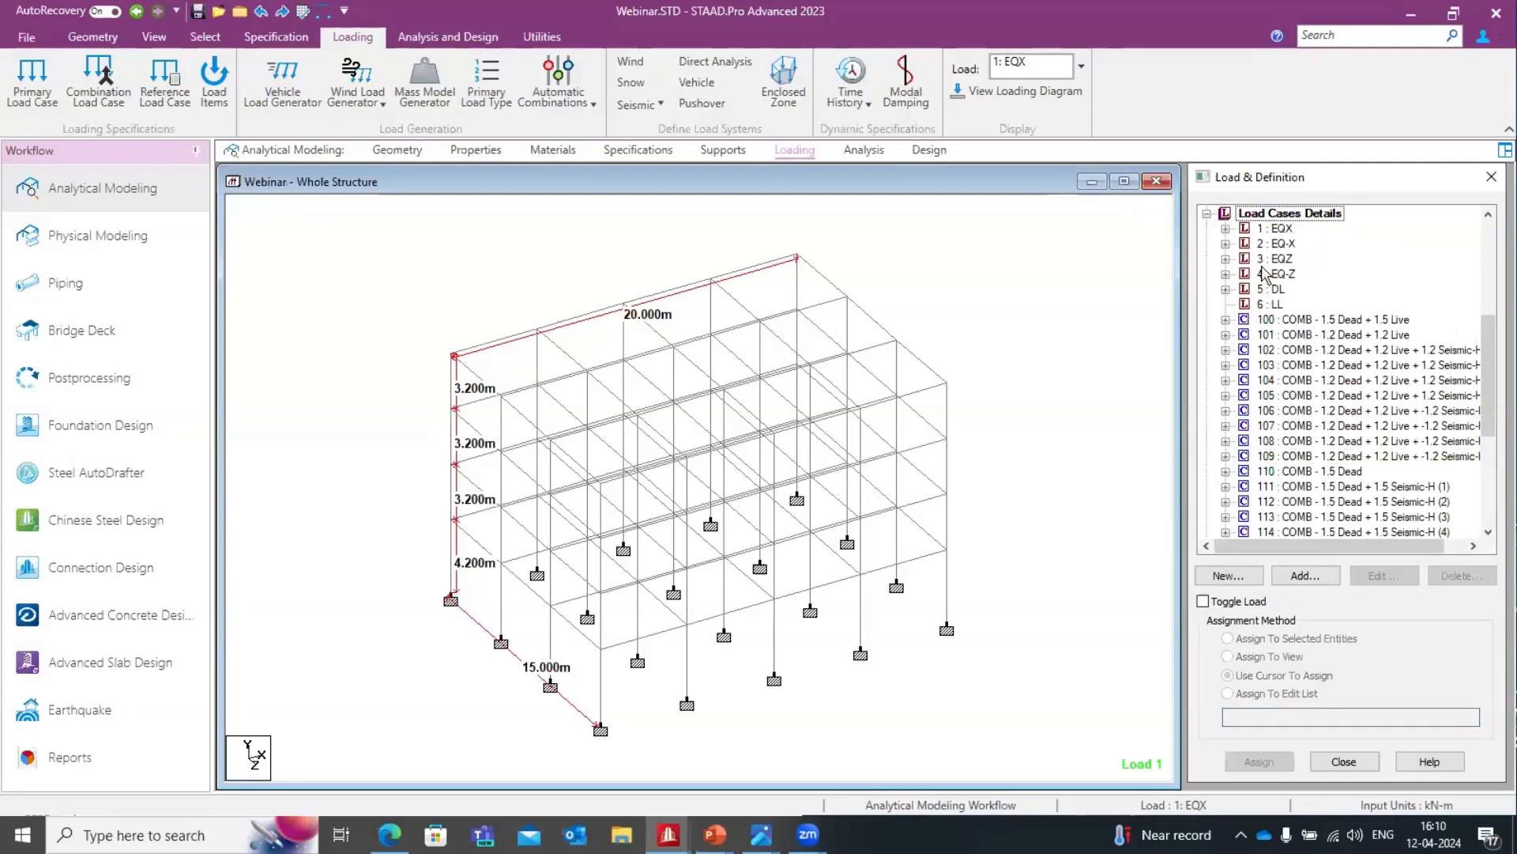
{"action": "left_click", "coordinate": [1277, 229]}
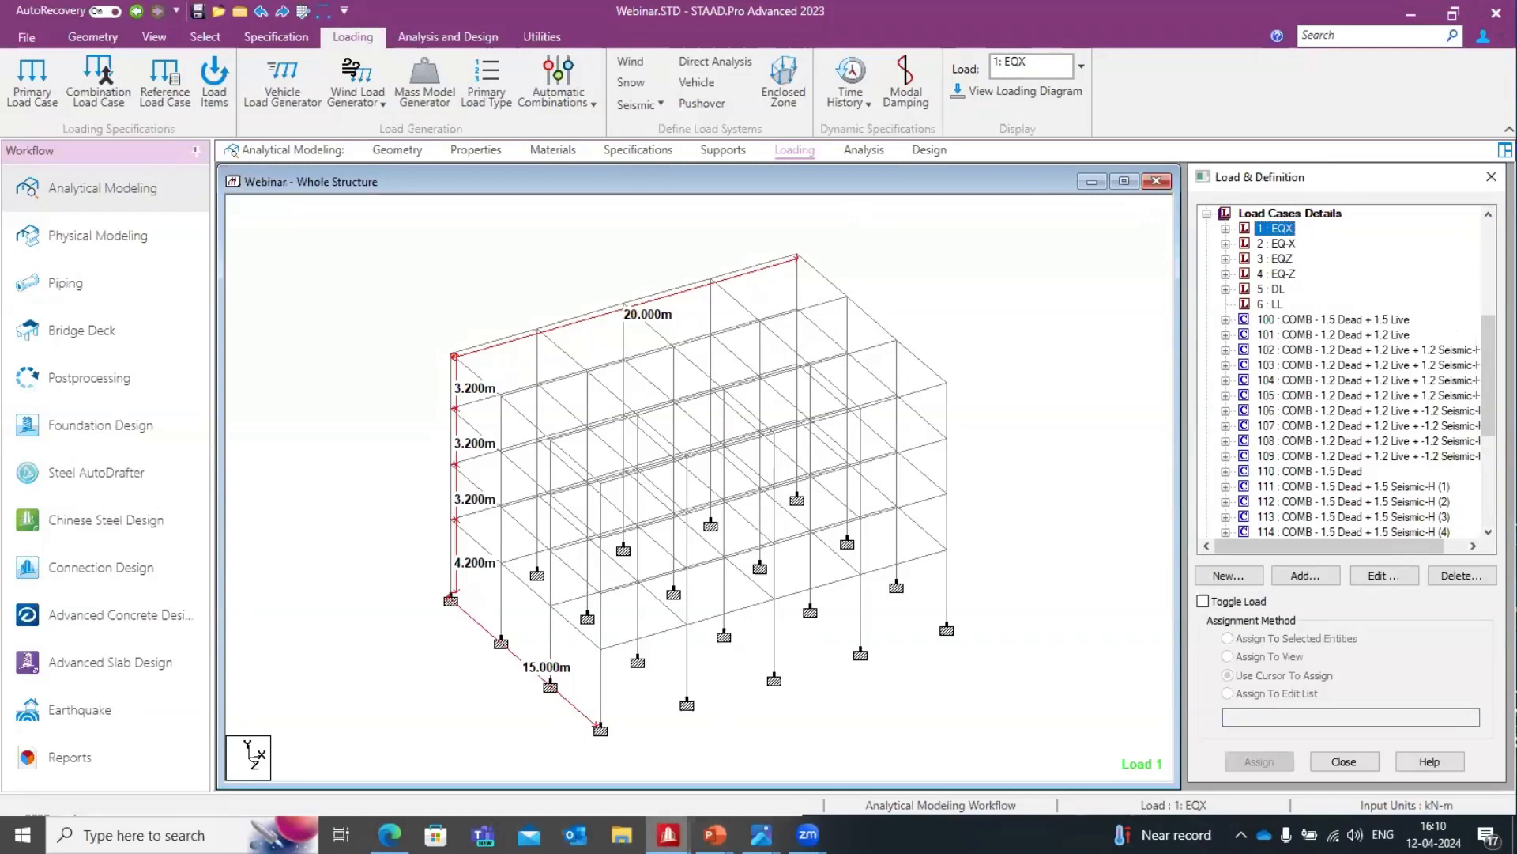
Switch to the B7.STD model and check its geometry, section properties and supports.
{"action": "left_click", "coordinate": [669, 833]}
{"action": "left_click", "coordinate": [752, 767]}
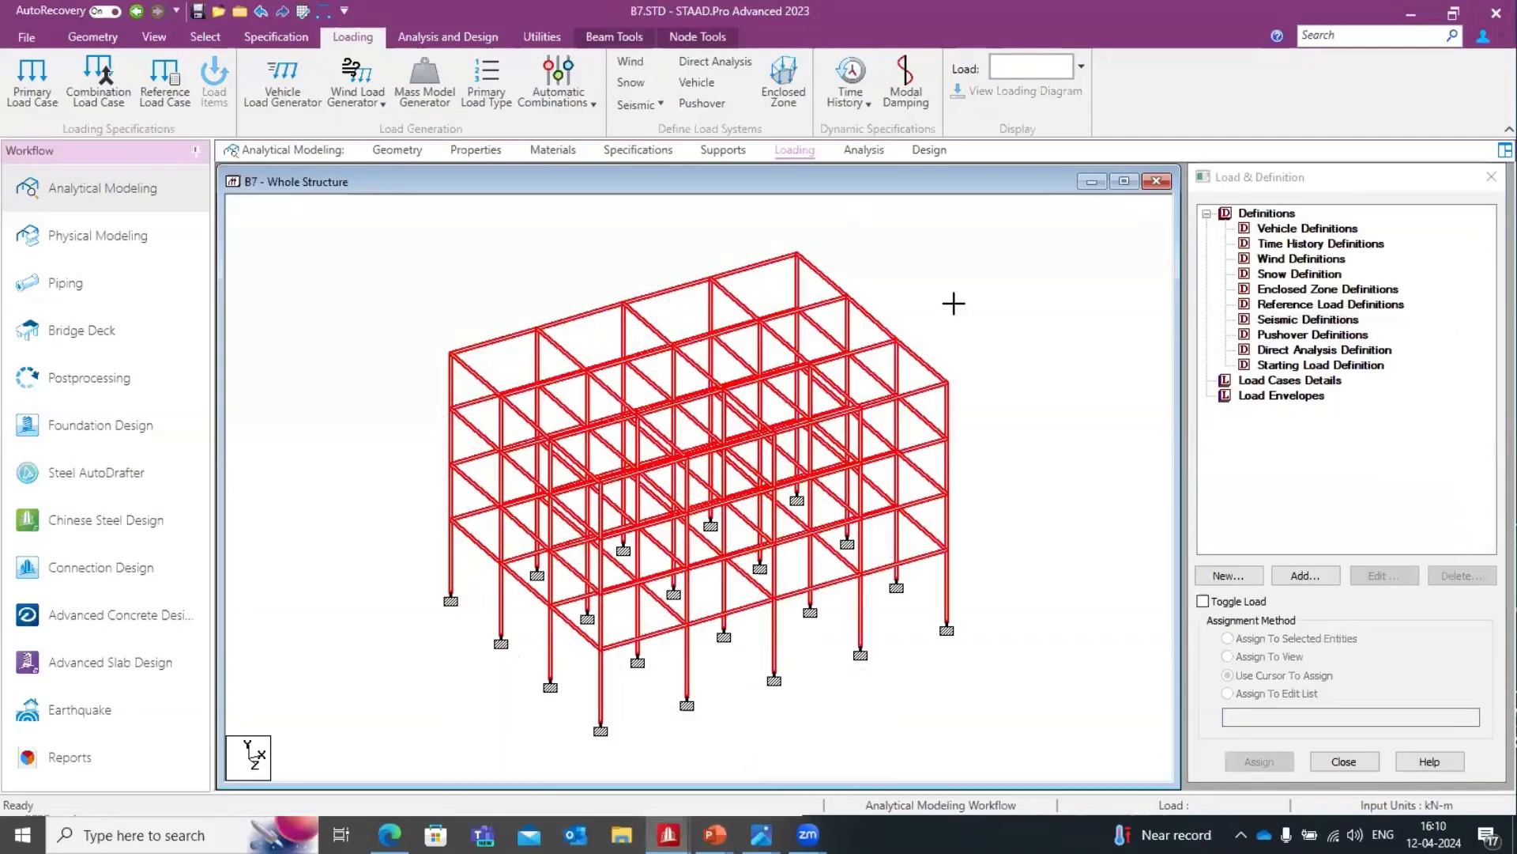
{"action": "left_click", "coordinate": [388, 151]}
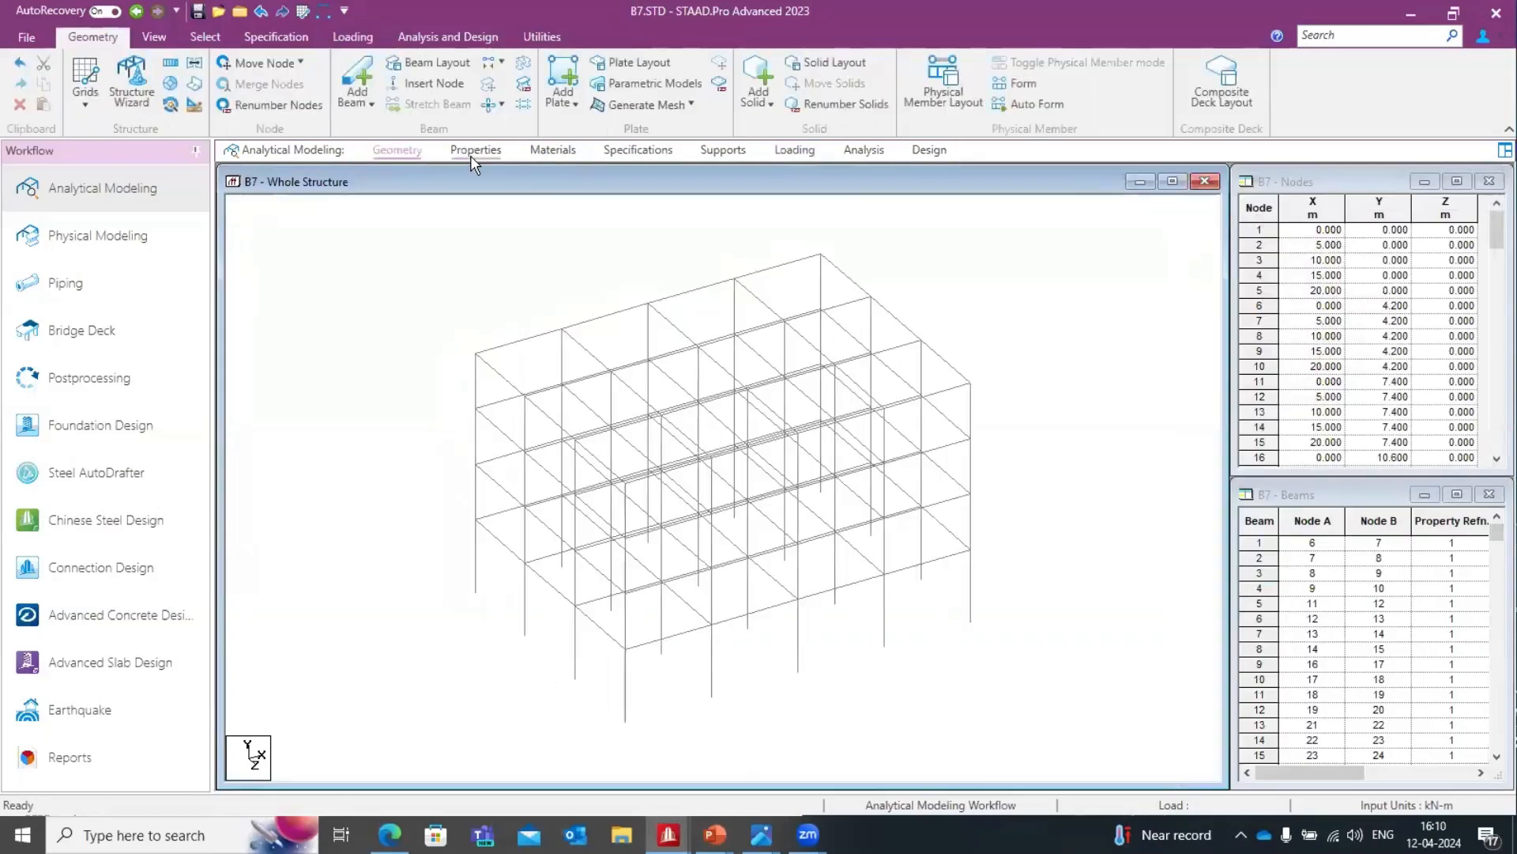
{"action": "left_click", "coordinate": [472, 151]}
{"action": "left_click", "coordinate": [721, 151]}
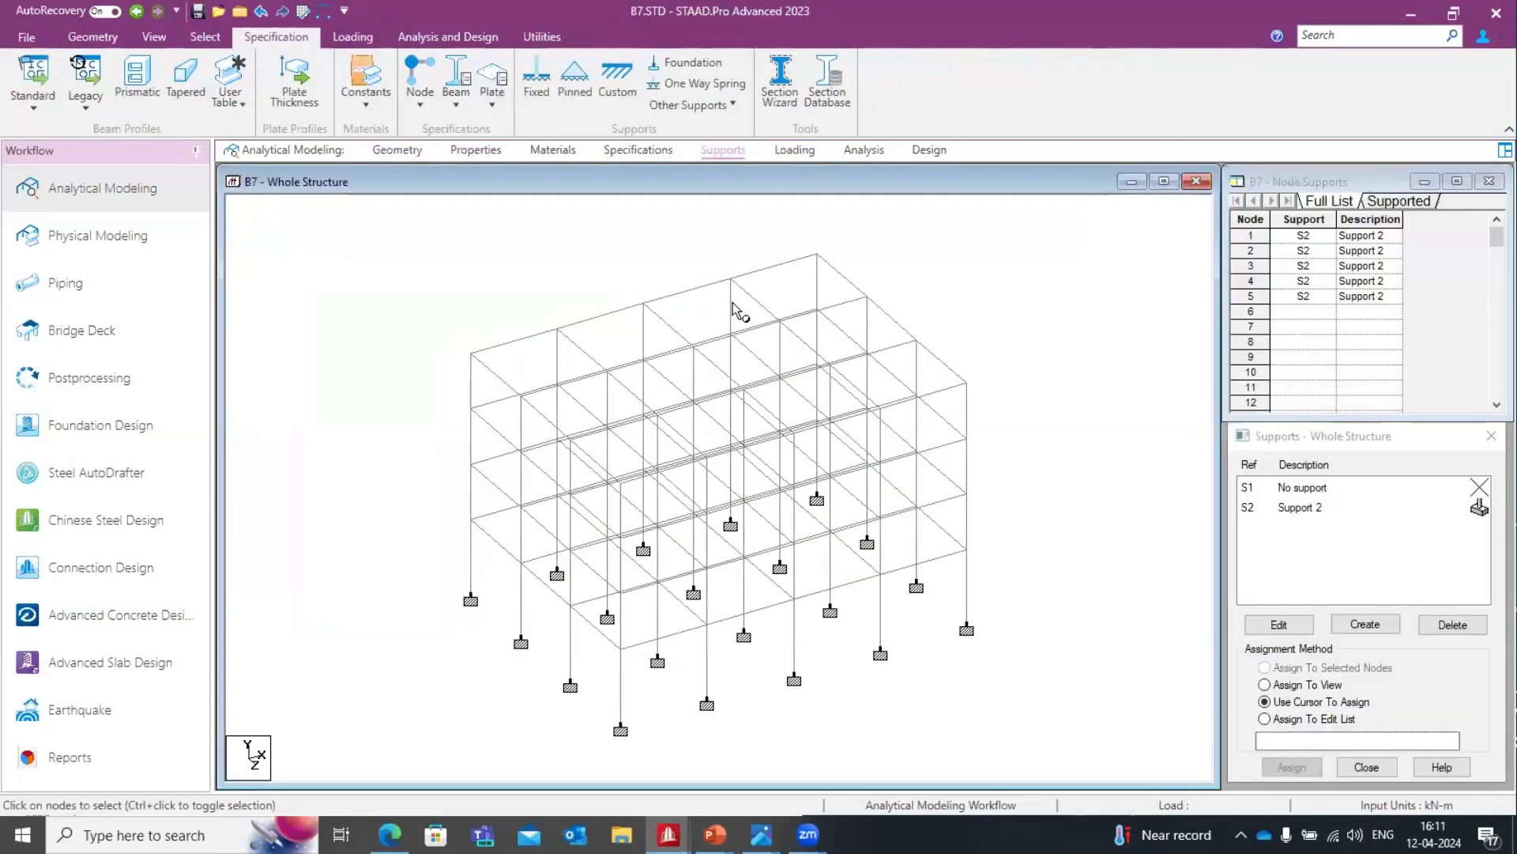
Start a new seismic definition for the B7 model using the Indian IS 1893 (Part 1):2016 code type.
{"action": "left_click", "coordinate": [788, 151]}
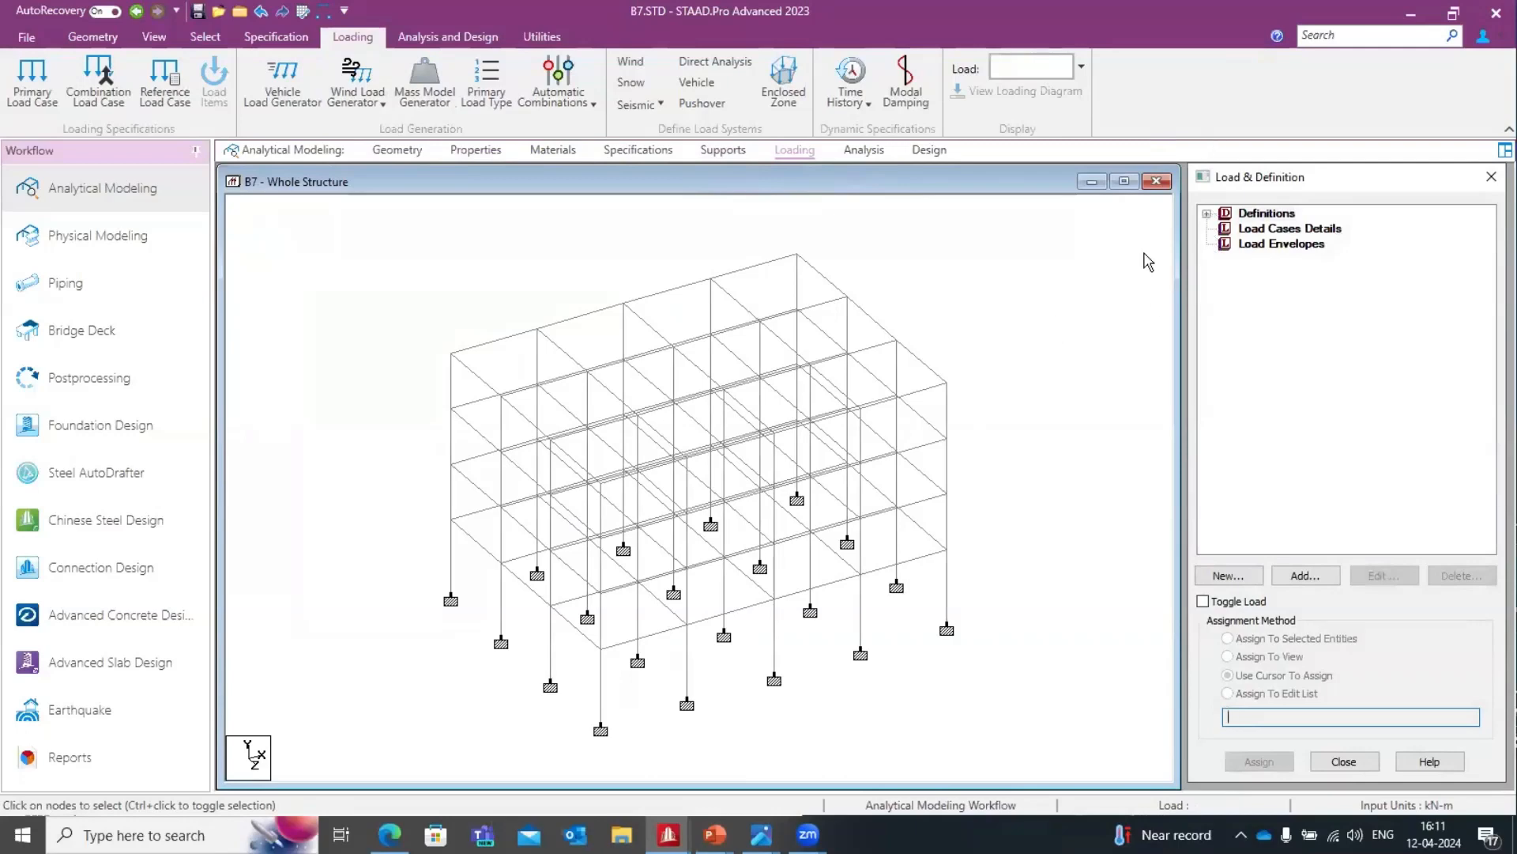
{"action": "key", "text": "ctrl"}
{"action": "key", "text": "ctrl"}
{"action": "left_click", "coordinate": [1207, 214]}
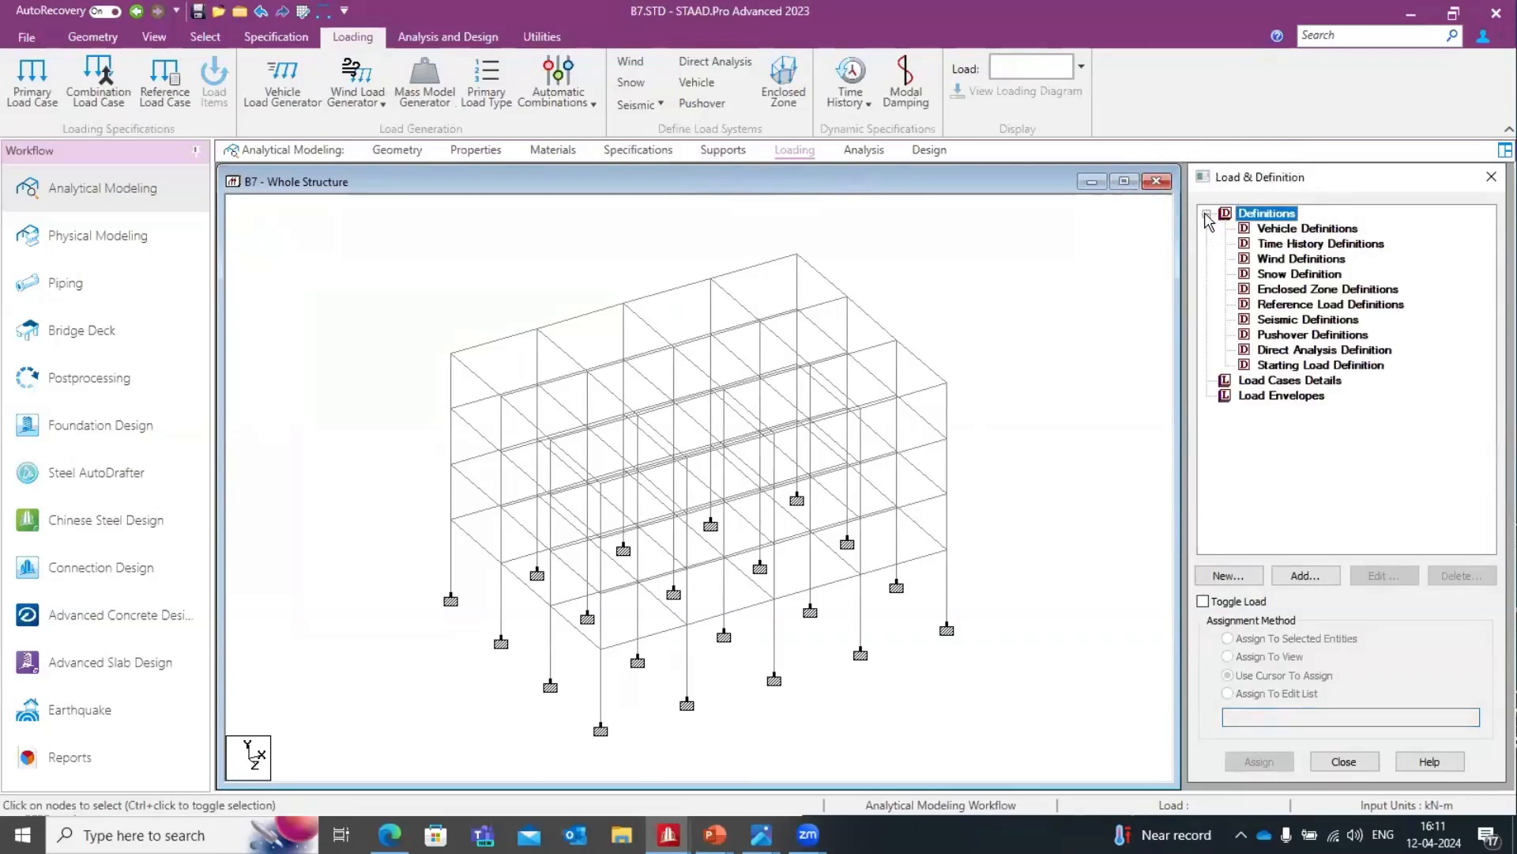
{"action": "left_click", "coordinate": [1309, 320]}
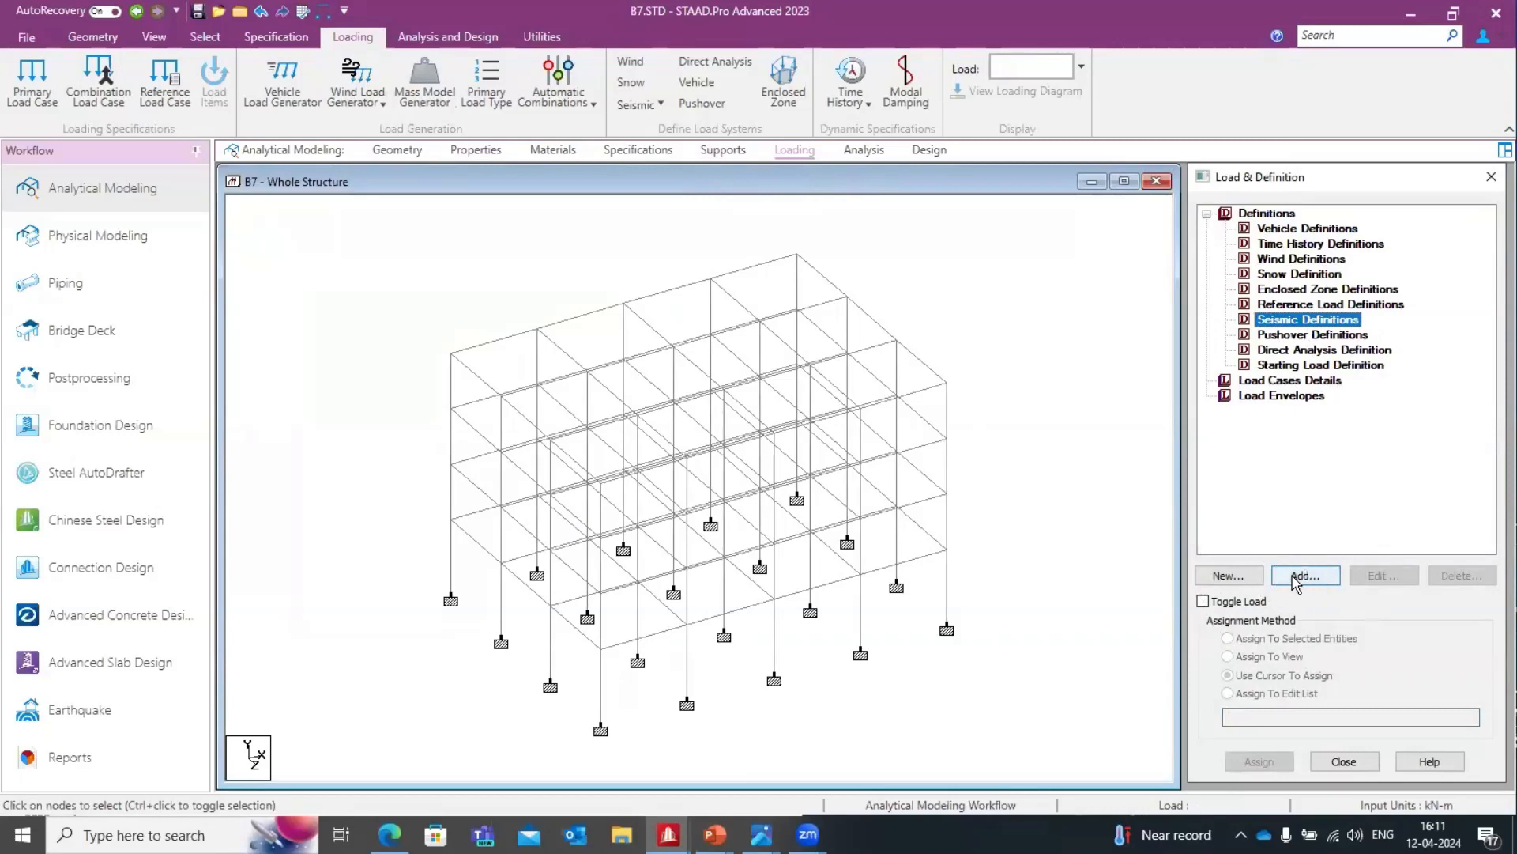
{"action": "left_click", "coordinate": [1300, 577]}
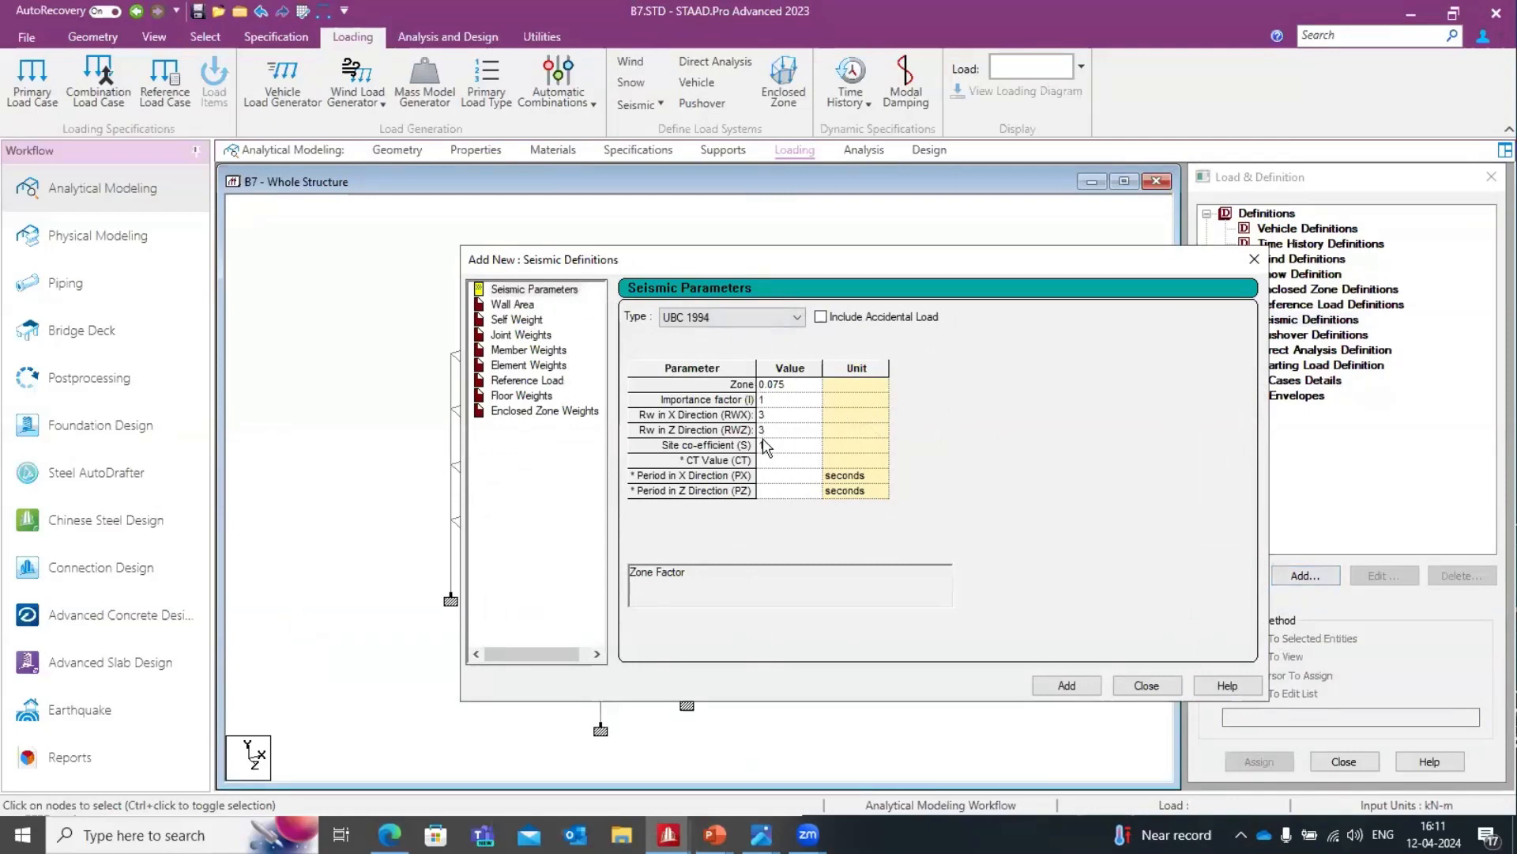
{"action": "left_click", "coordinate": [723, 323]}
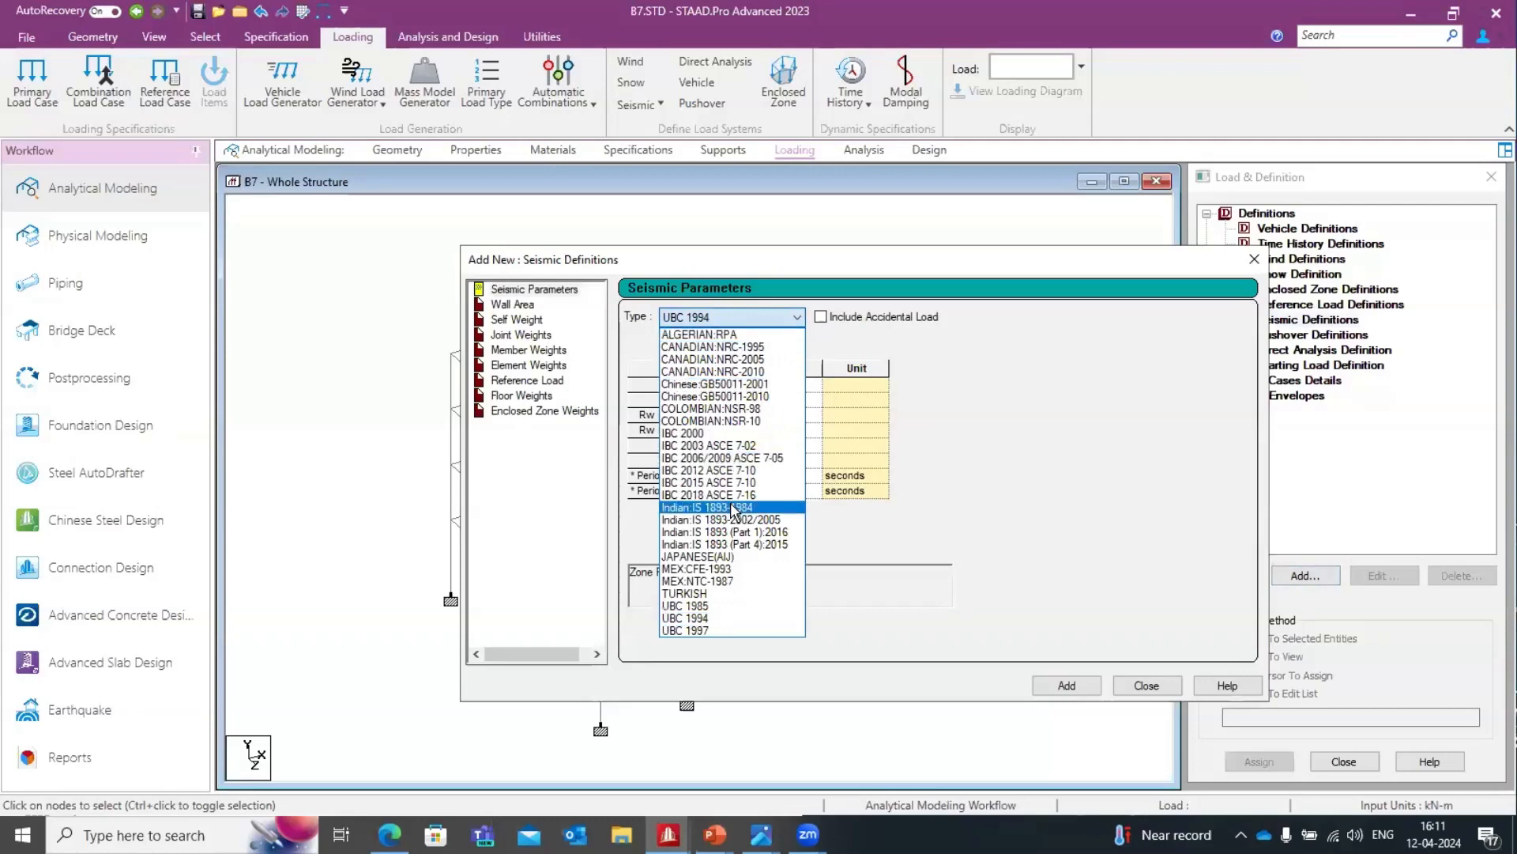
{"action": "left_click", "coordinate": [736, 532]}
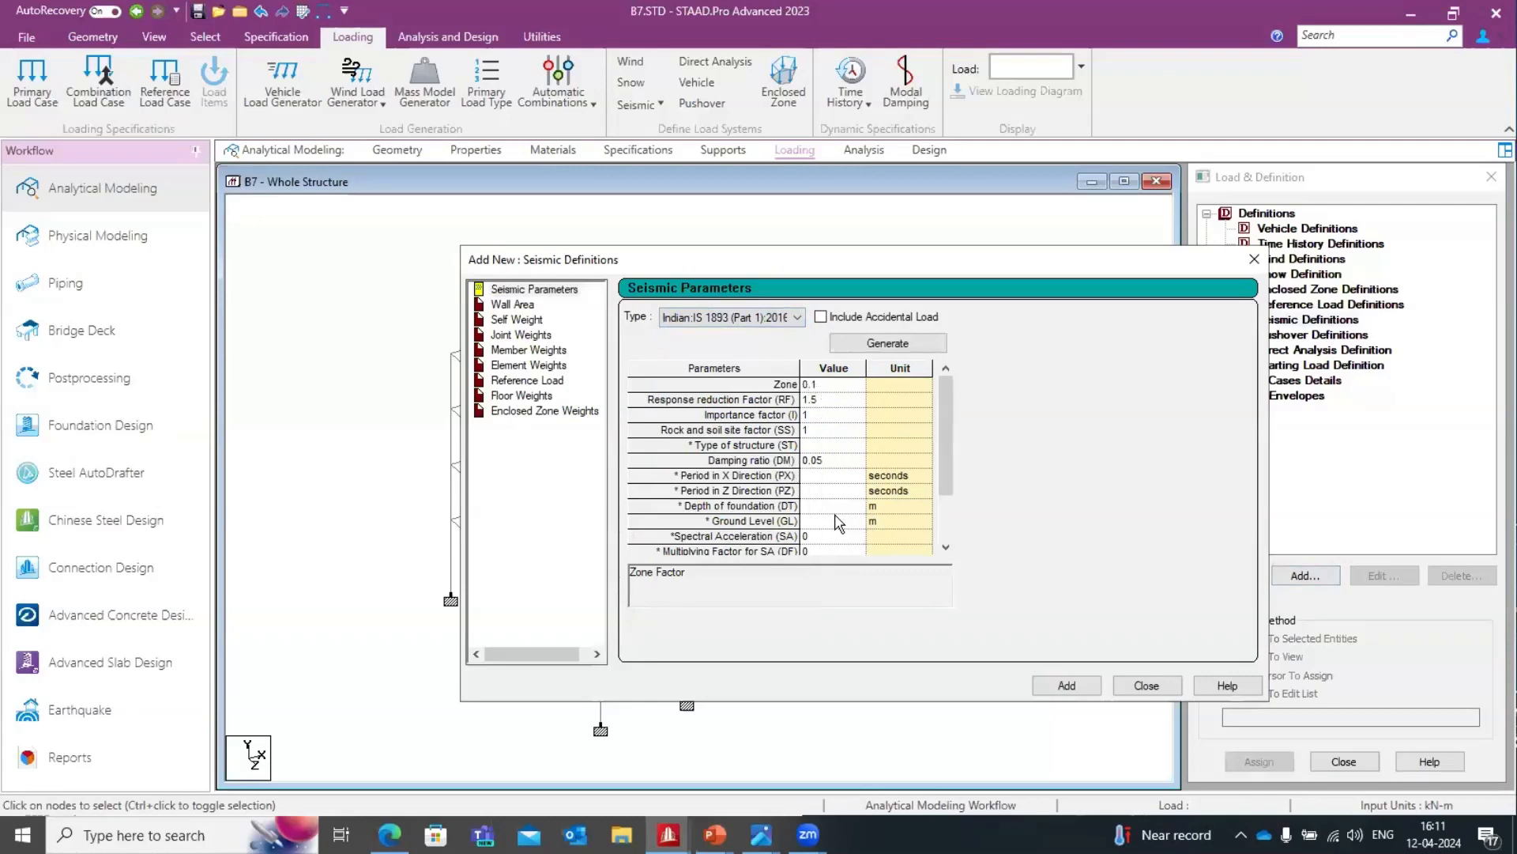
Open the IS 1893 seismic parameter generator and look through the cities offered for the zone factor.
{"action": "left_click", "coordinate": [866, 345]}
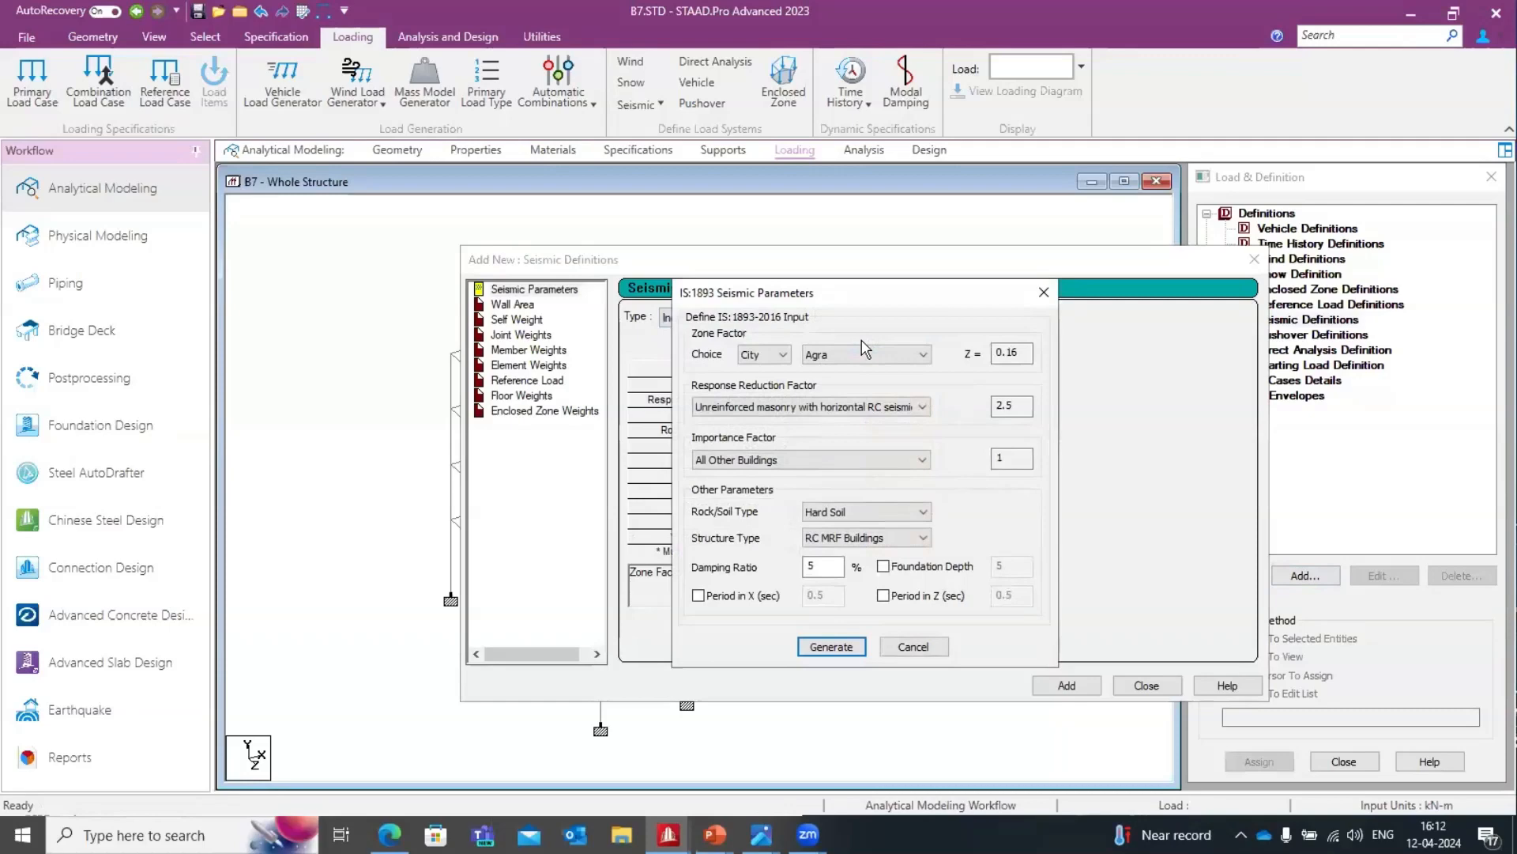
{"action": "left_click_drag", "start_coordinate": [841, 294], "coordinate": [658, 236]}
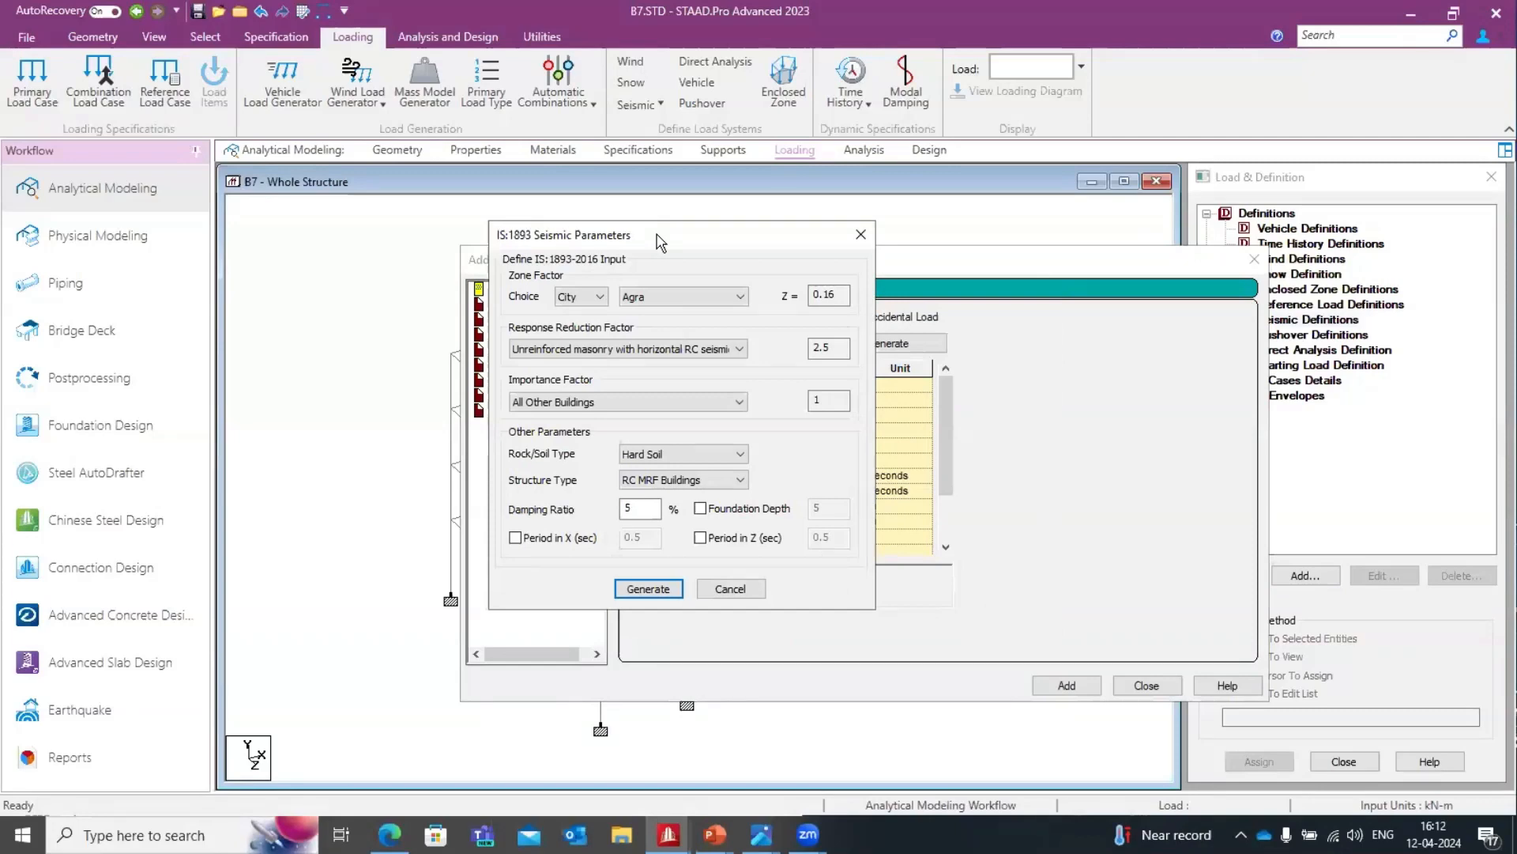
{"action": "left_click", "coordinate": [599, 298]}
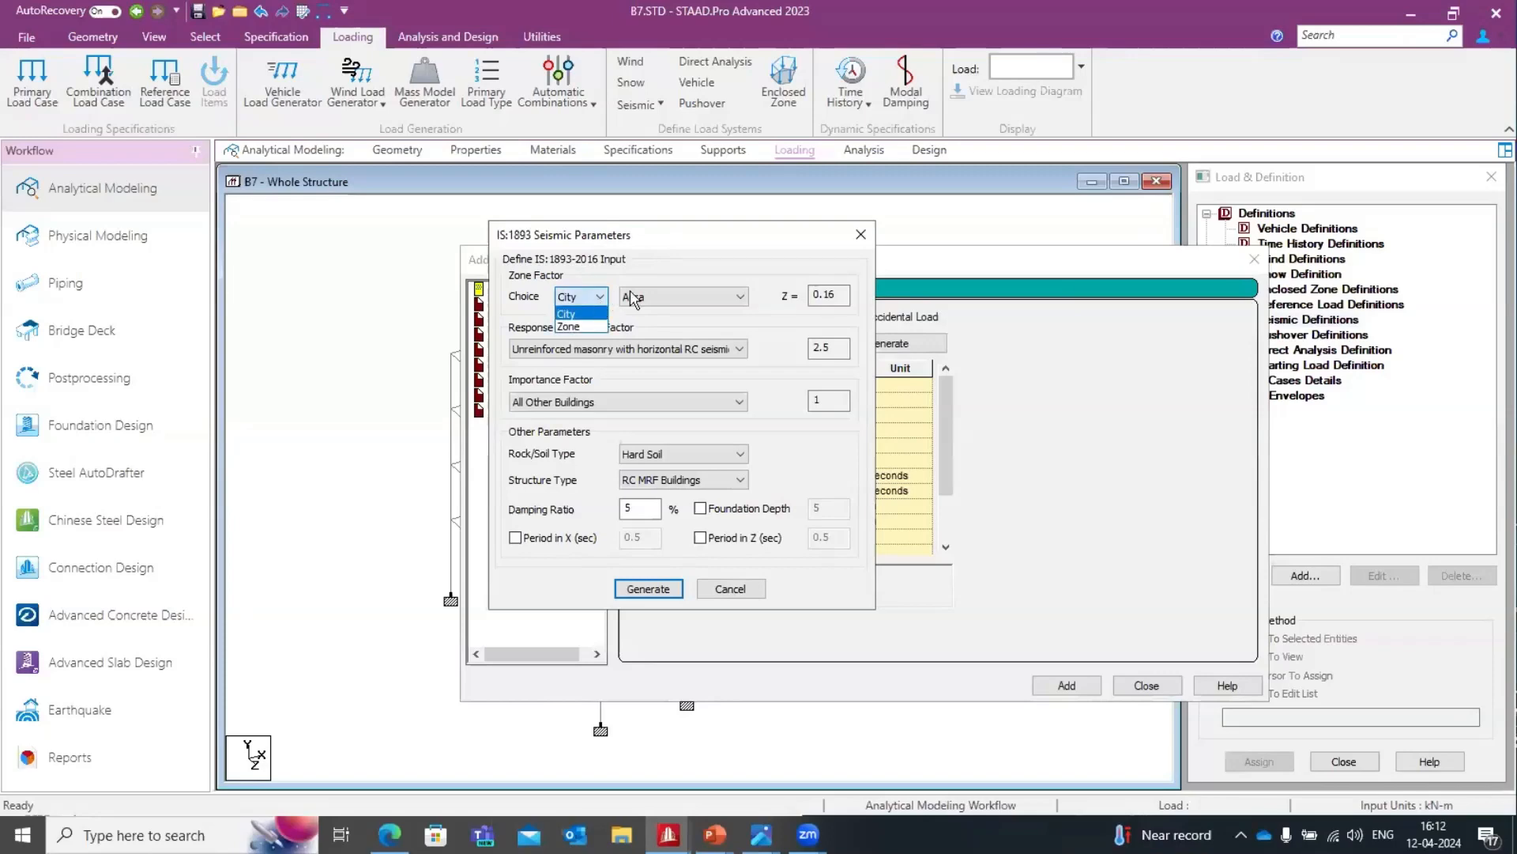
{"action": "left_click", "coordinate": [629, 297]}
{"action": "left_click", "coordinate": [636, 297]}
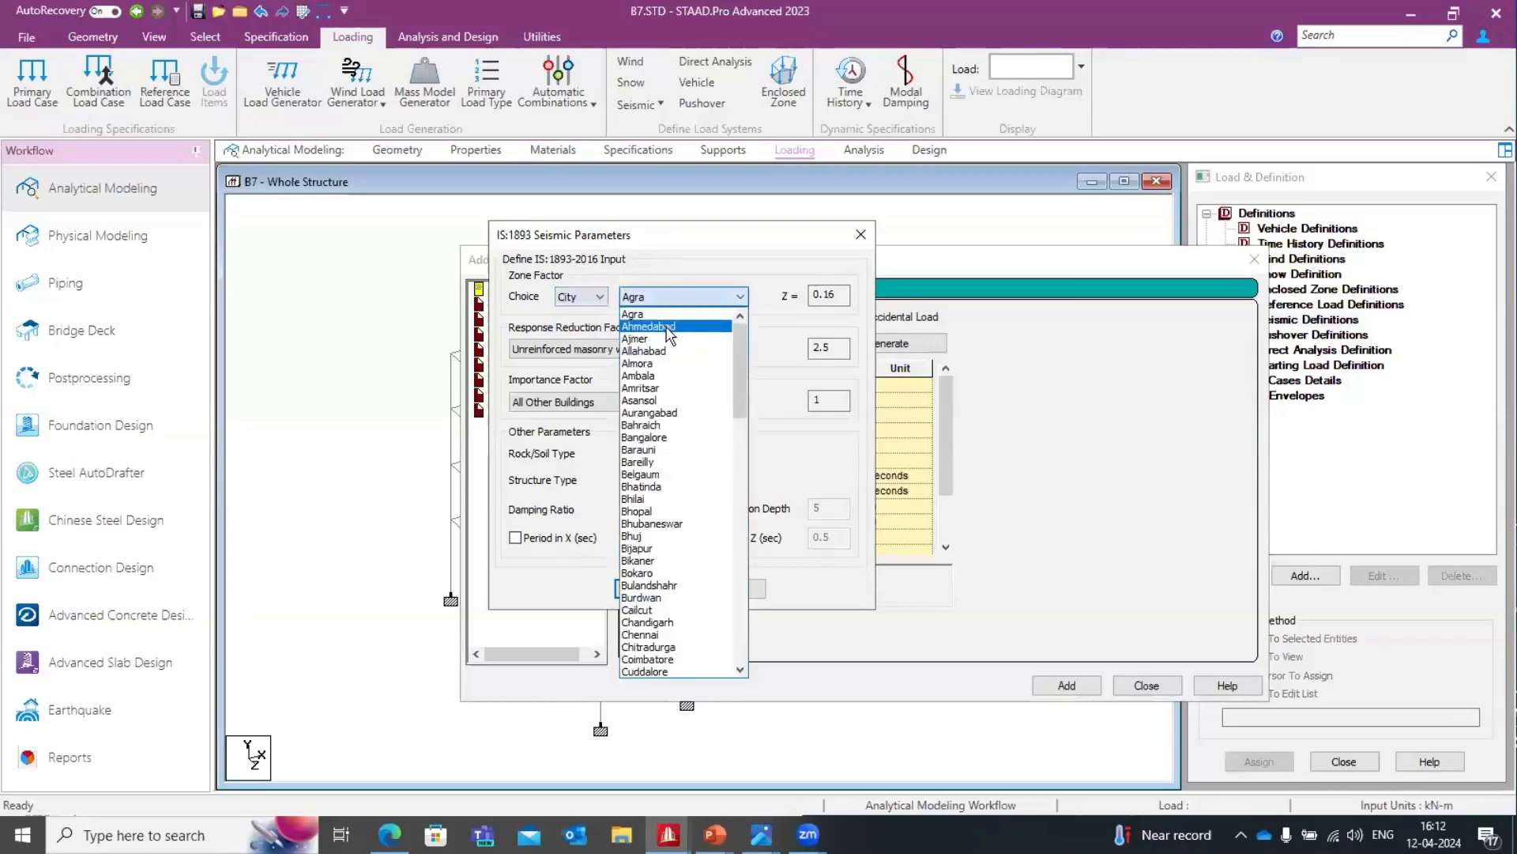
{"action": "left_click_drag", "start_coordinate": [739, 372], "coordinate": [734, 316]}
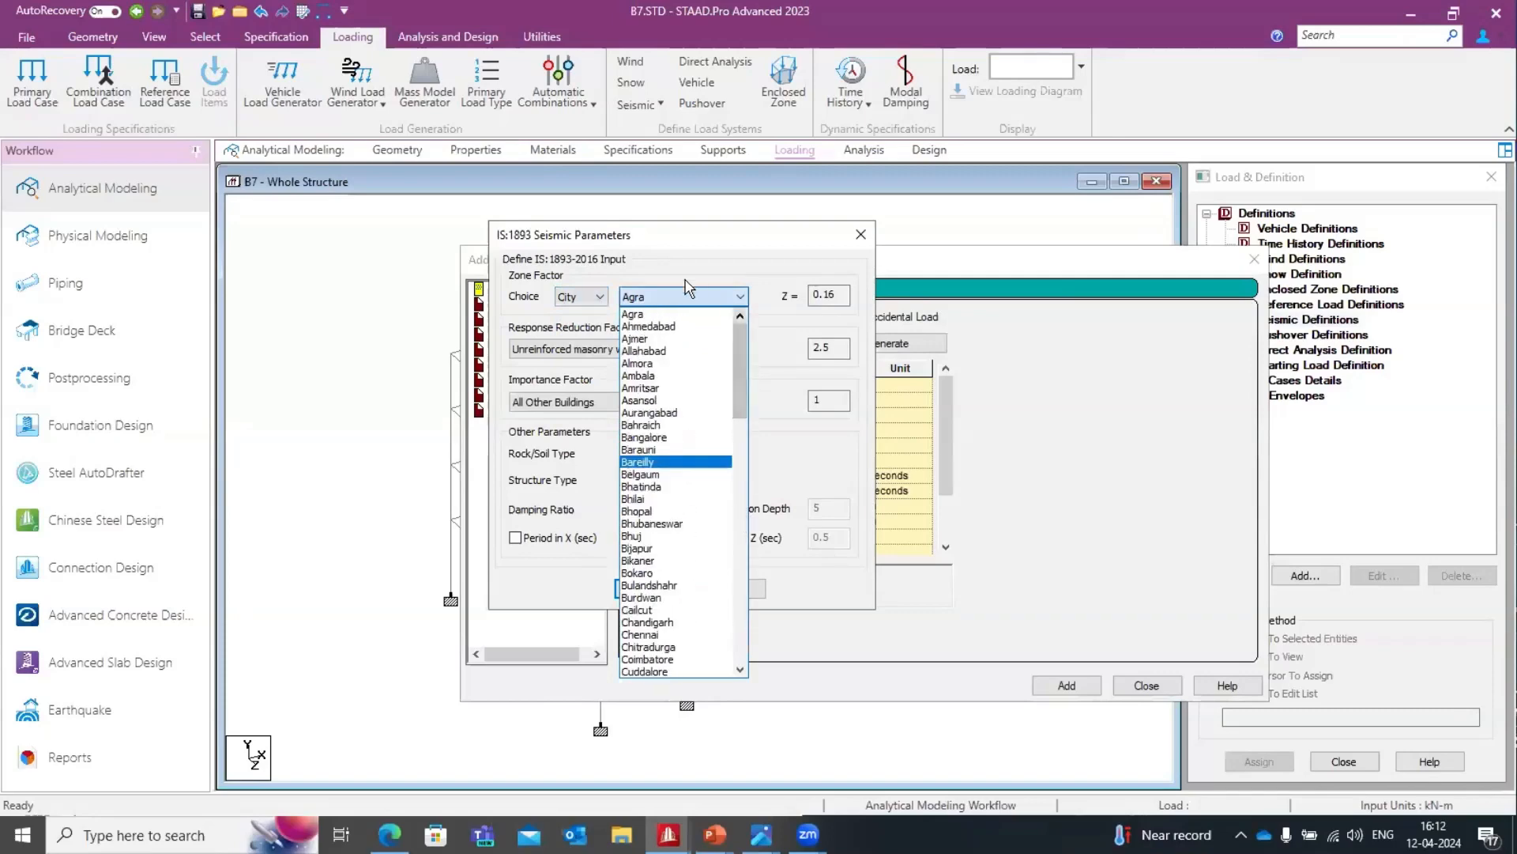
{"action": "left_click", "coordinate": [601, 301]}
Base the zone factor on seismic zone instead of city and select zone V.
{"action": "left_click", "coordinate": [589, 296]}
{"action": "left_click", "coordinate": [586, 325]}
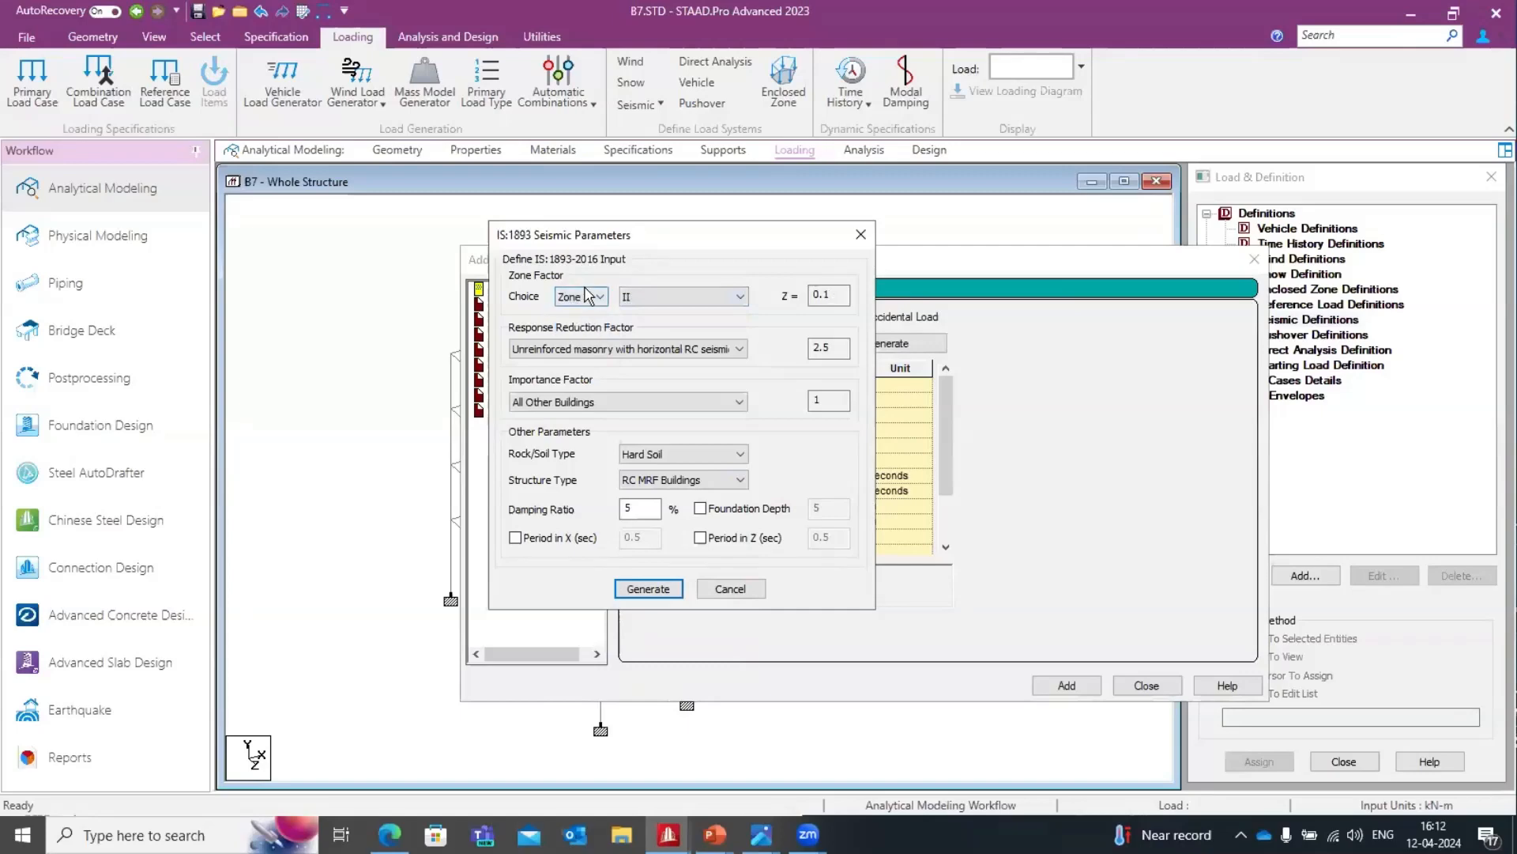
{"action": "left_click", "coordinate": [589, 297]}
{"action": "left_click", "coordinate": [601, 302]}
{"action": "left_click", "coordinate": [666, 304]}
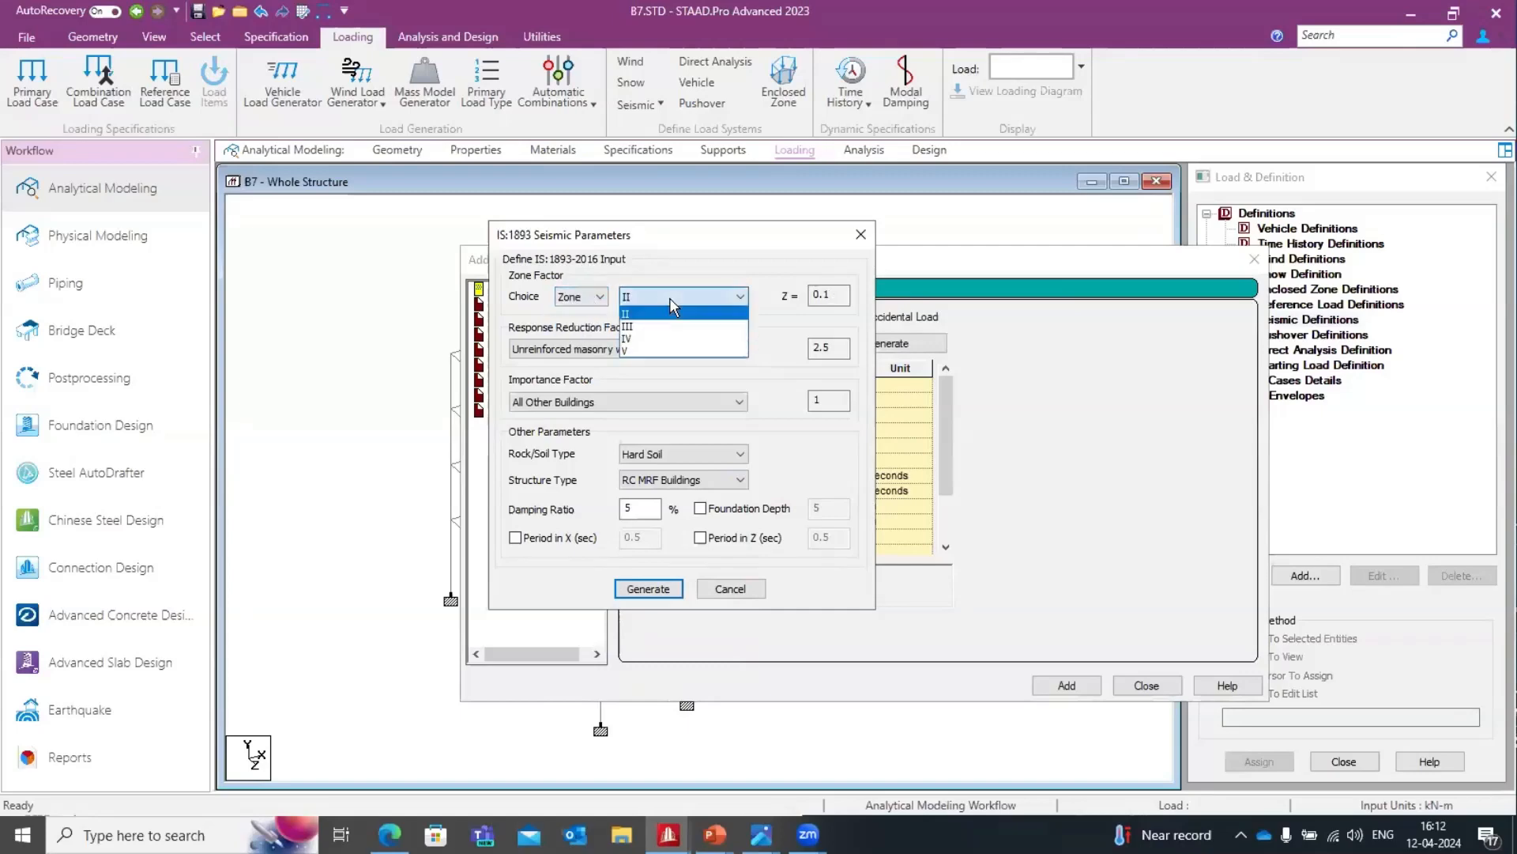
{"action": "left_click", "coordinate": [662, 352]}
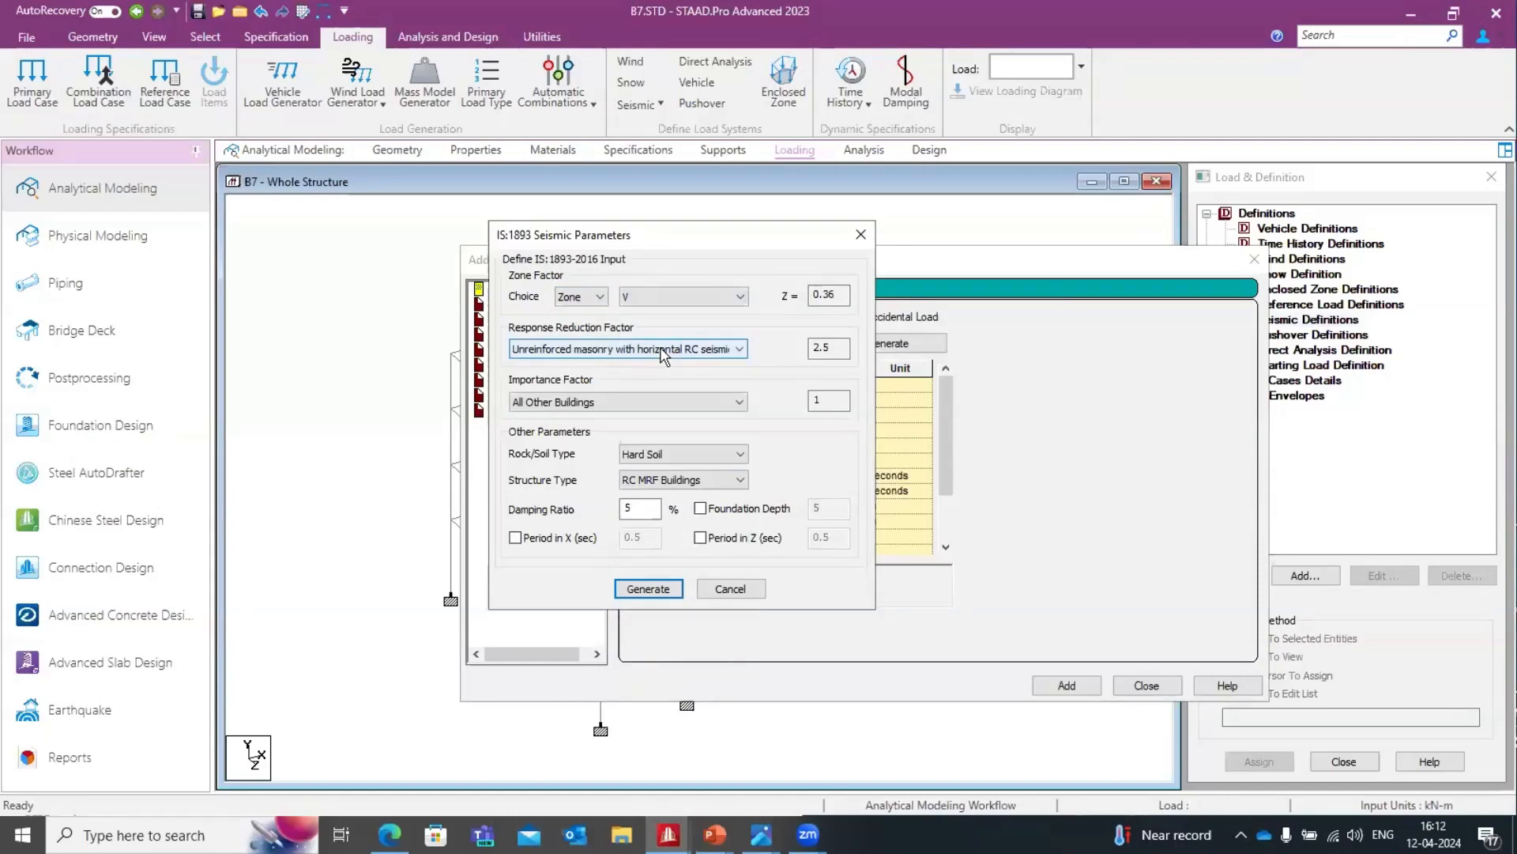
{"action": "left_click", "coordinate": [670, 297]}
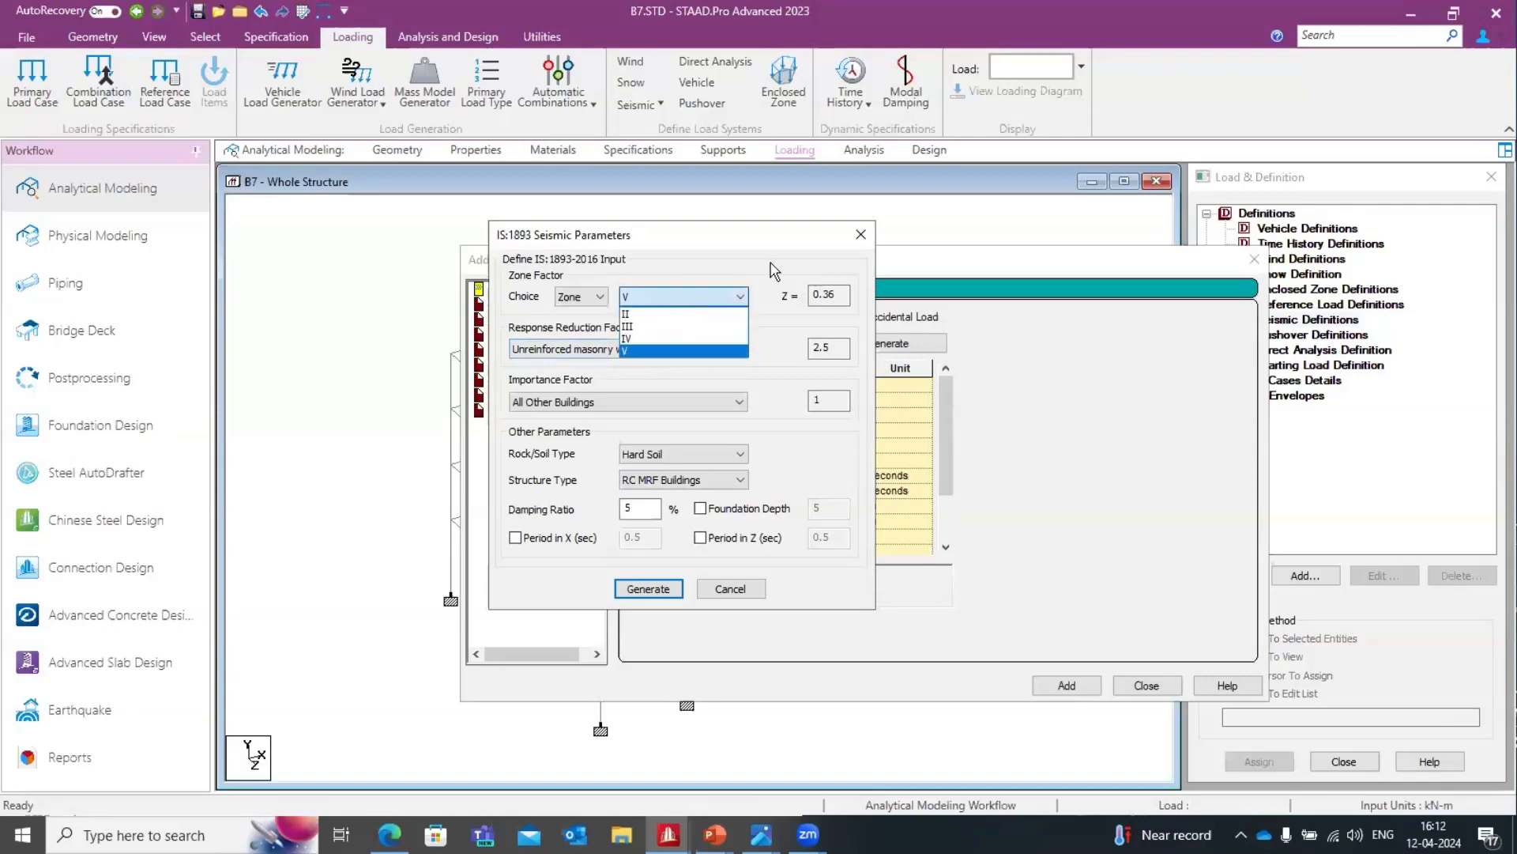
{"action": "left_click", "coordinate": [790, 284]}
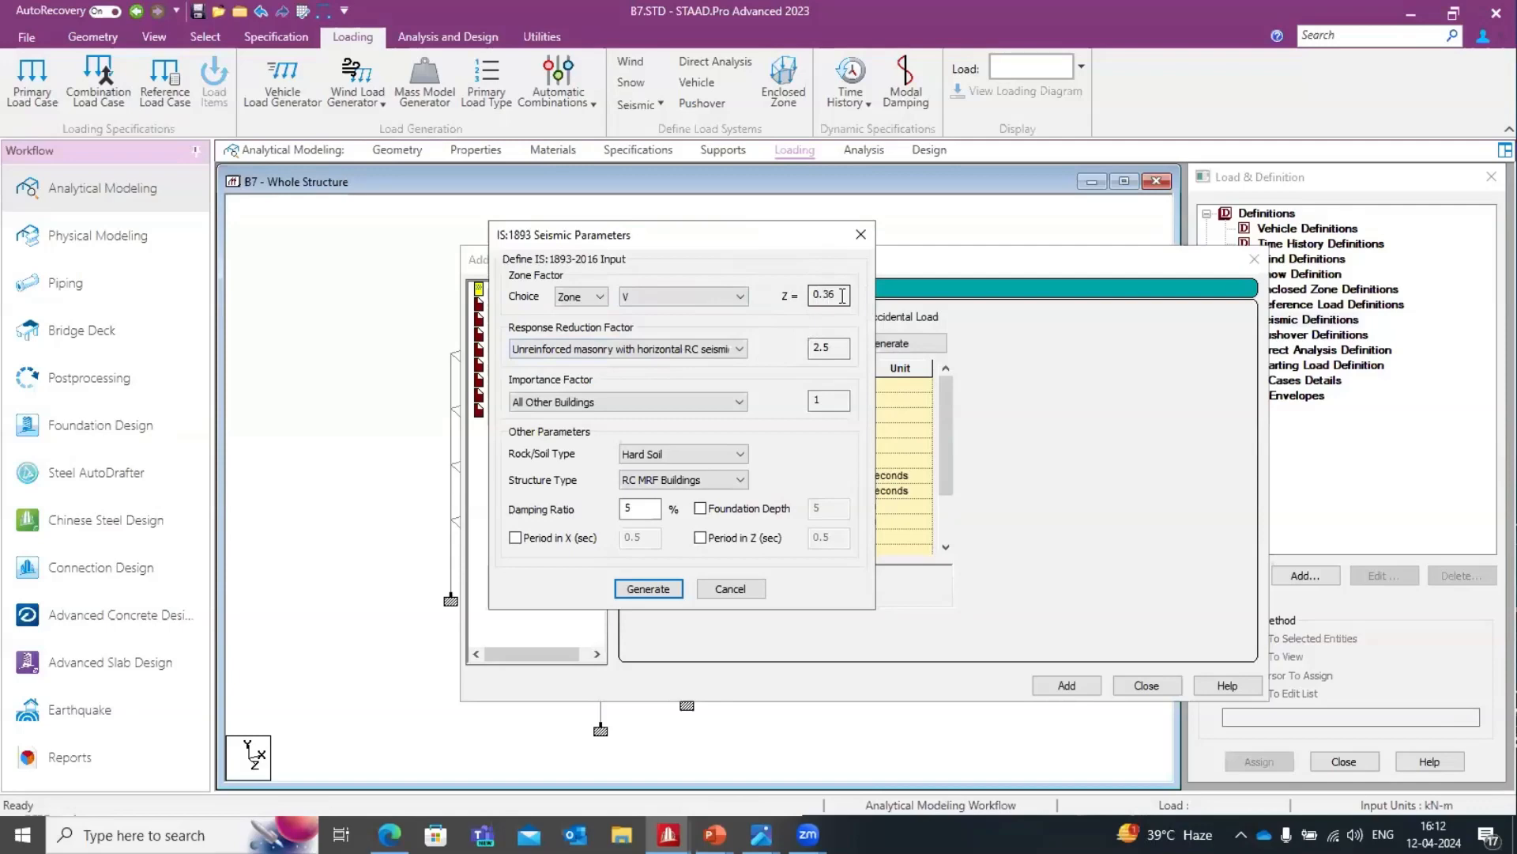
Set the response reduction factor to the option for RC buildings with Special Moment Resisting Frame.
{"action": "left_click", "coordinate": [690, 352]}
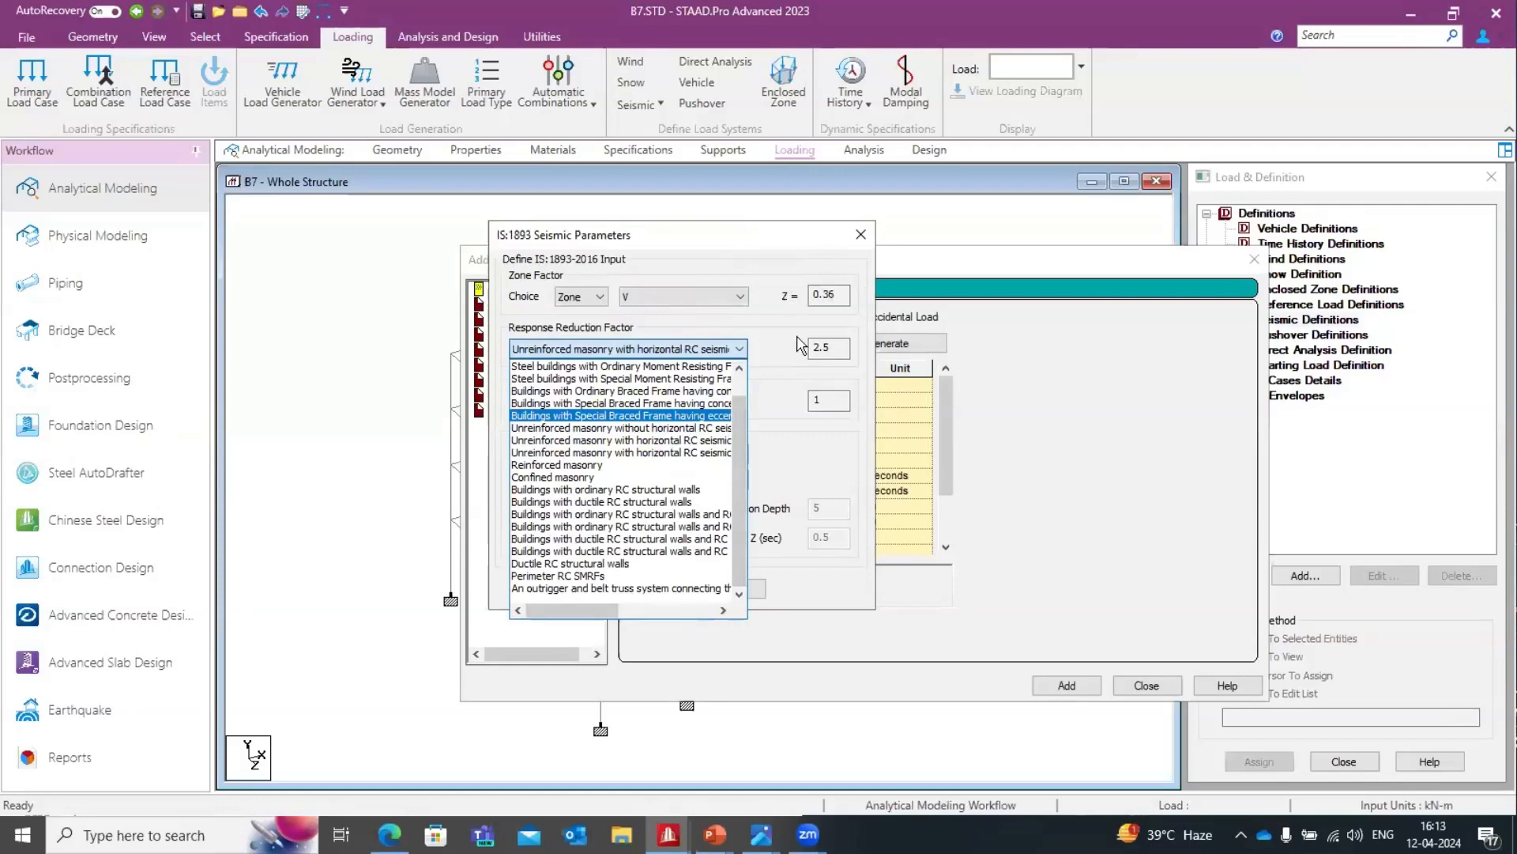
{"action": "scroll", "coordinate": [740, 474], "scroll_direction": "up", "scroll_amount": 1}
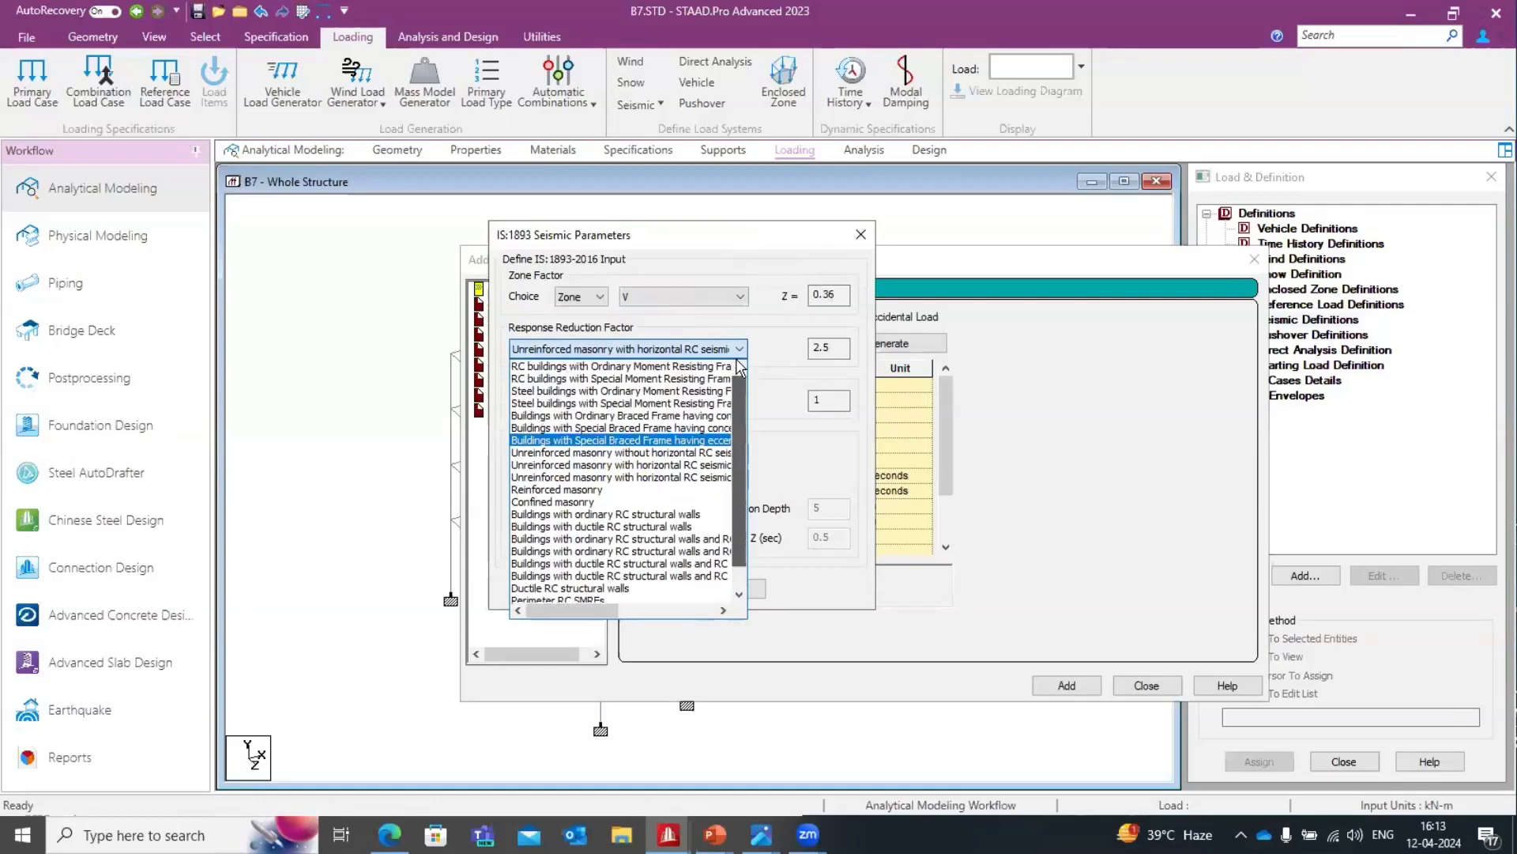
{"action": "left_click", "coordinate": [597, 385]}
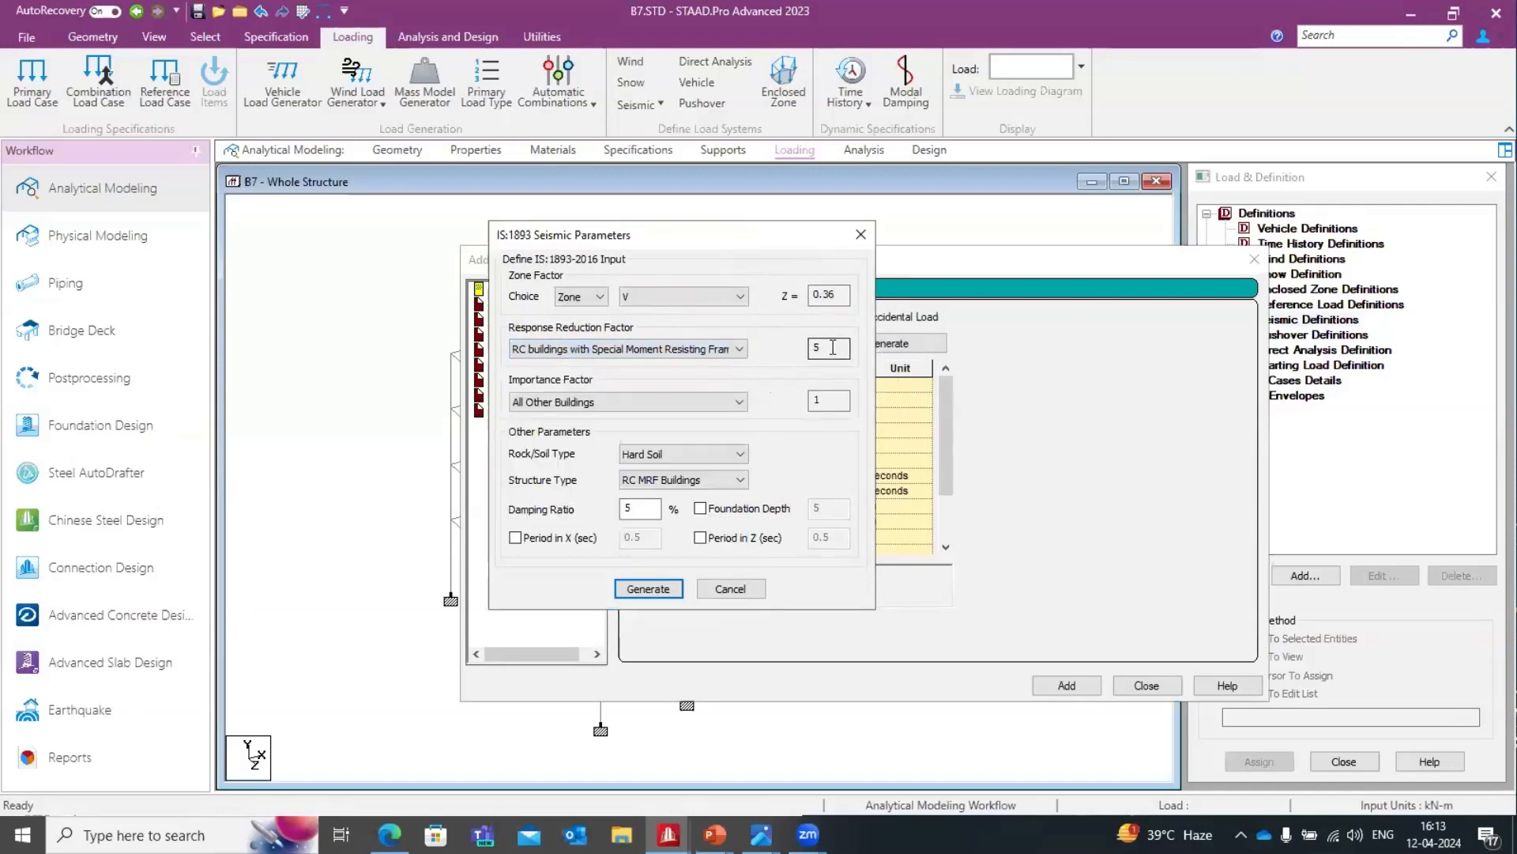
Change the response reduction factor category to steel buildings with Ordinary Moment Resisting Frame.
{"action": "left_click", "coordinate": [704, 350]}
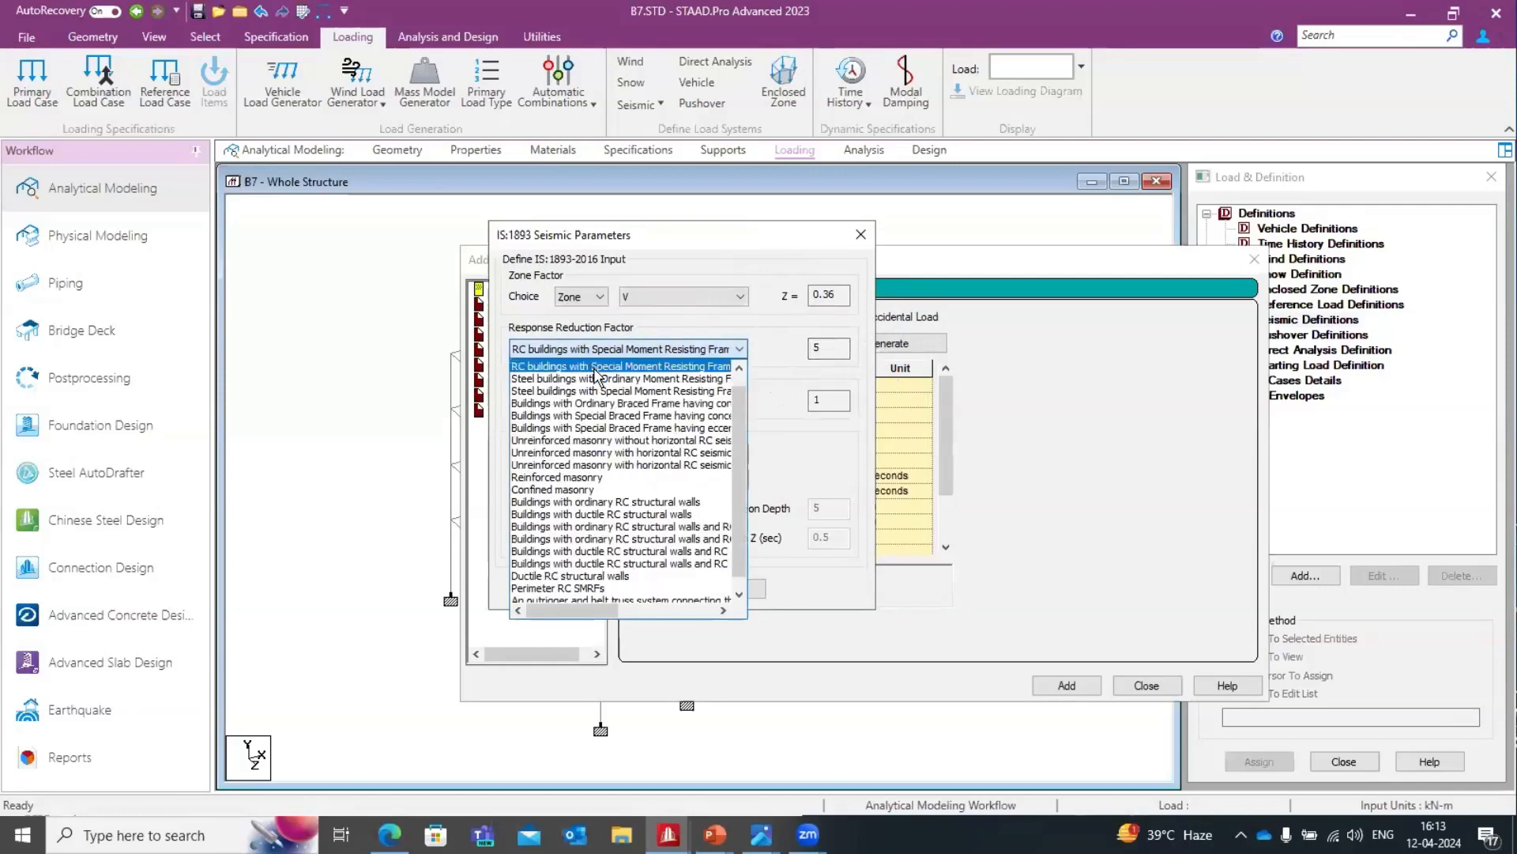
{"action": "left_click", "coordinate": [687, 351]}
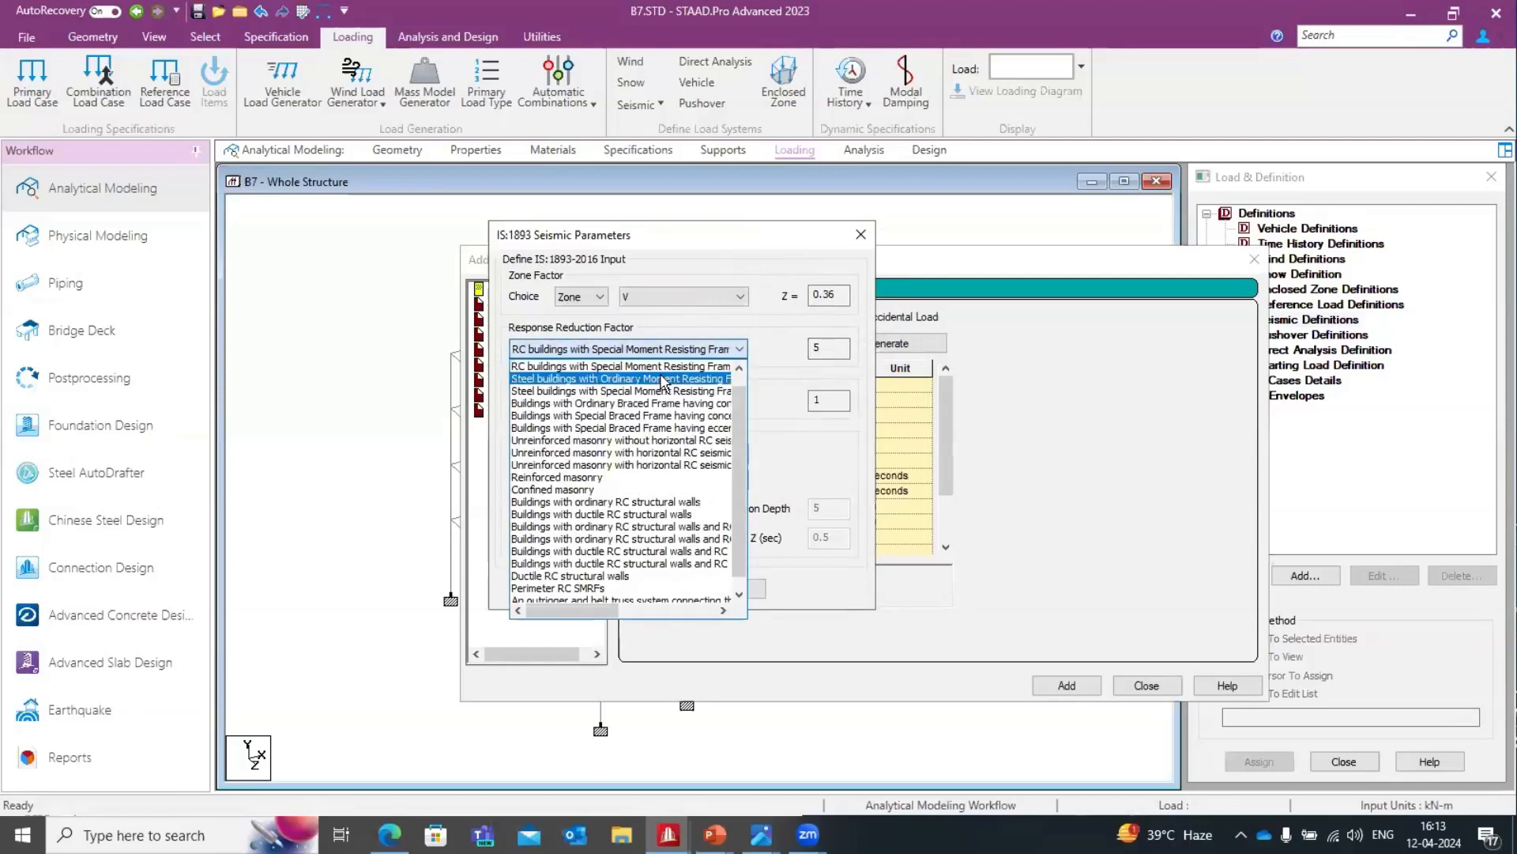
{"action": "left_click", "coordinate": [672, 379]}
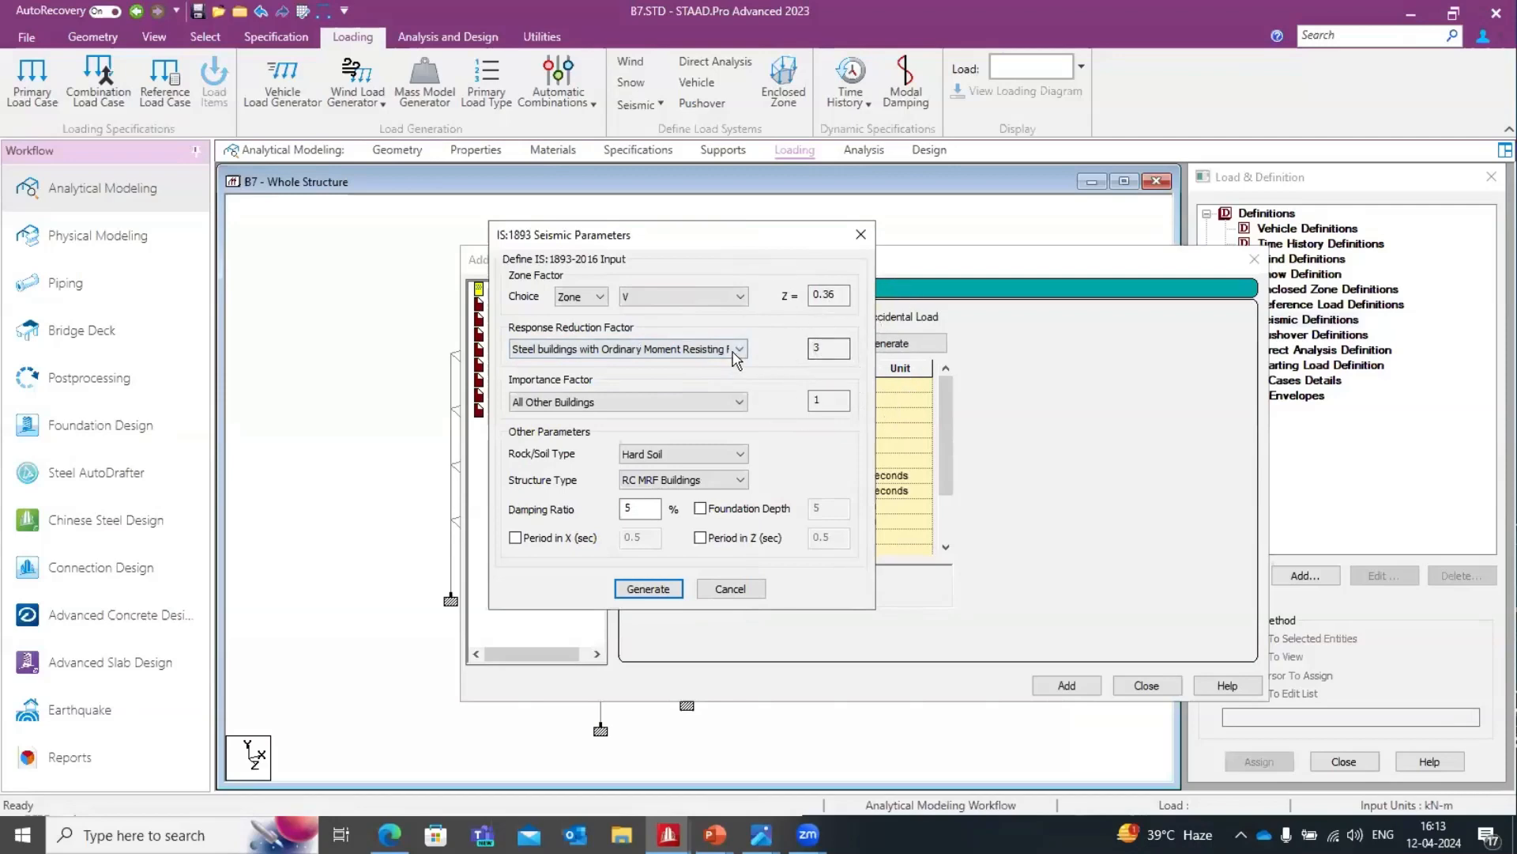
Change the response reduction factor category back to RC buildings with Special Moment Resisting Frame.
{"action": "left_click", "coordinate": [736, 349]}
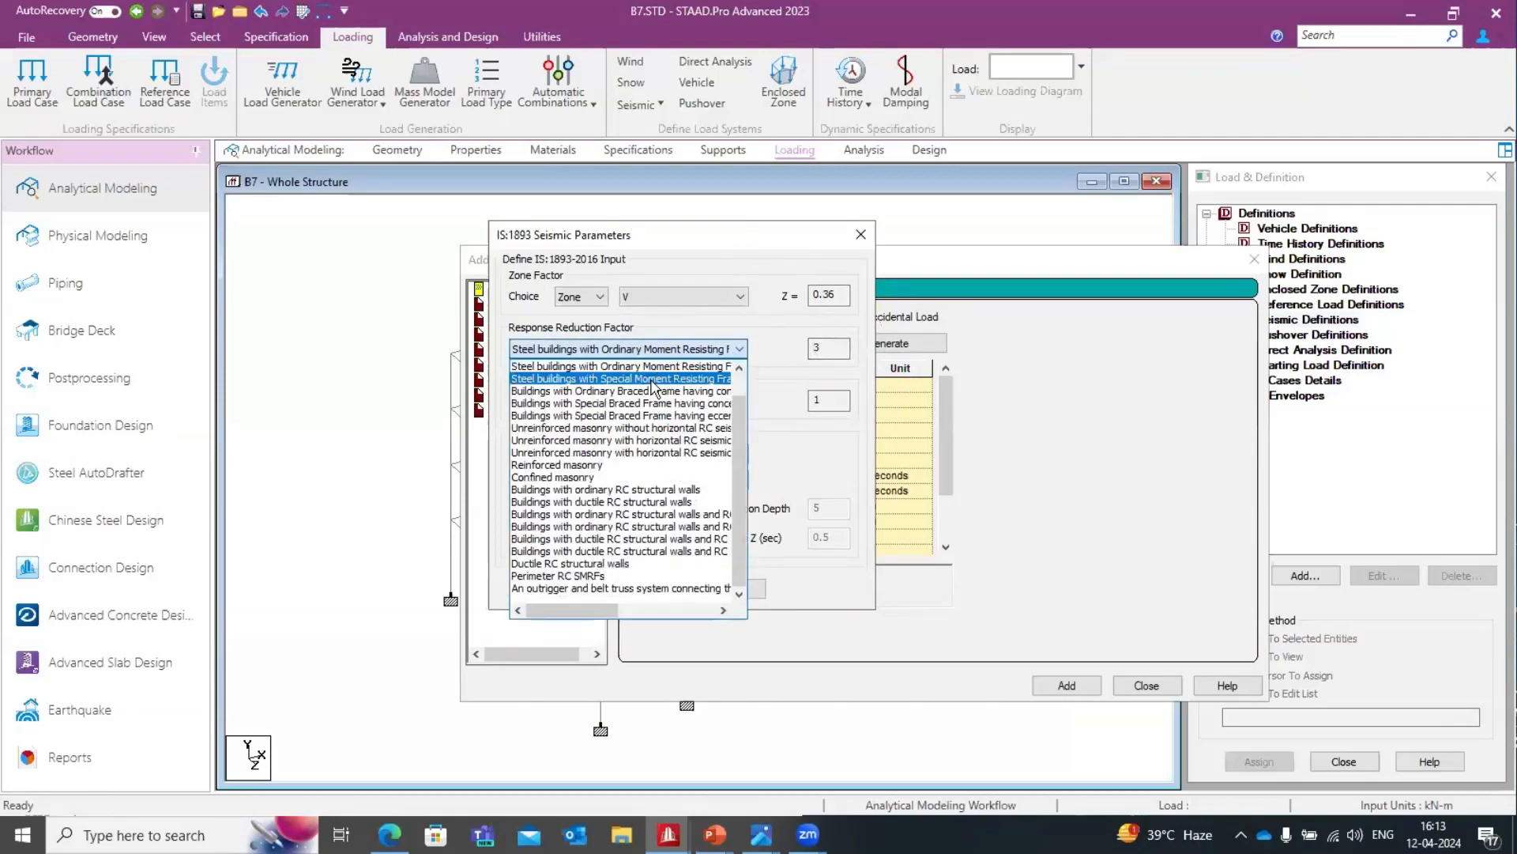
{"action": "left_click", "coordinate": [739, 368]}
{"action": "left_click", "coordinate": [739, 368]}
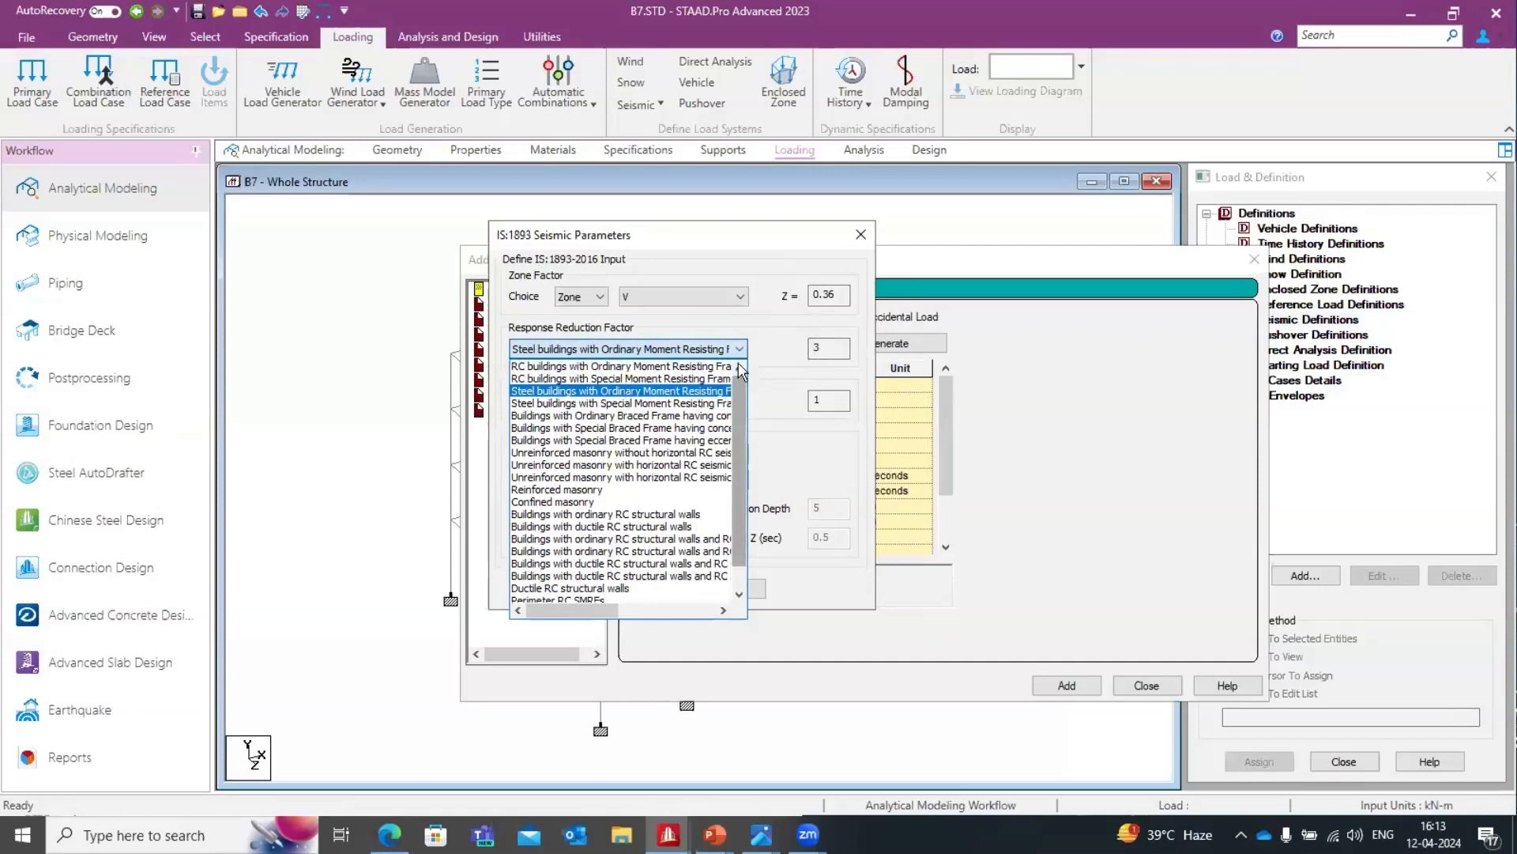
{"action": "left_click", "coordinate": [626, 377]}
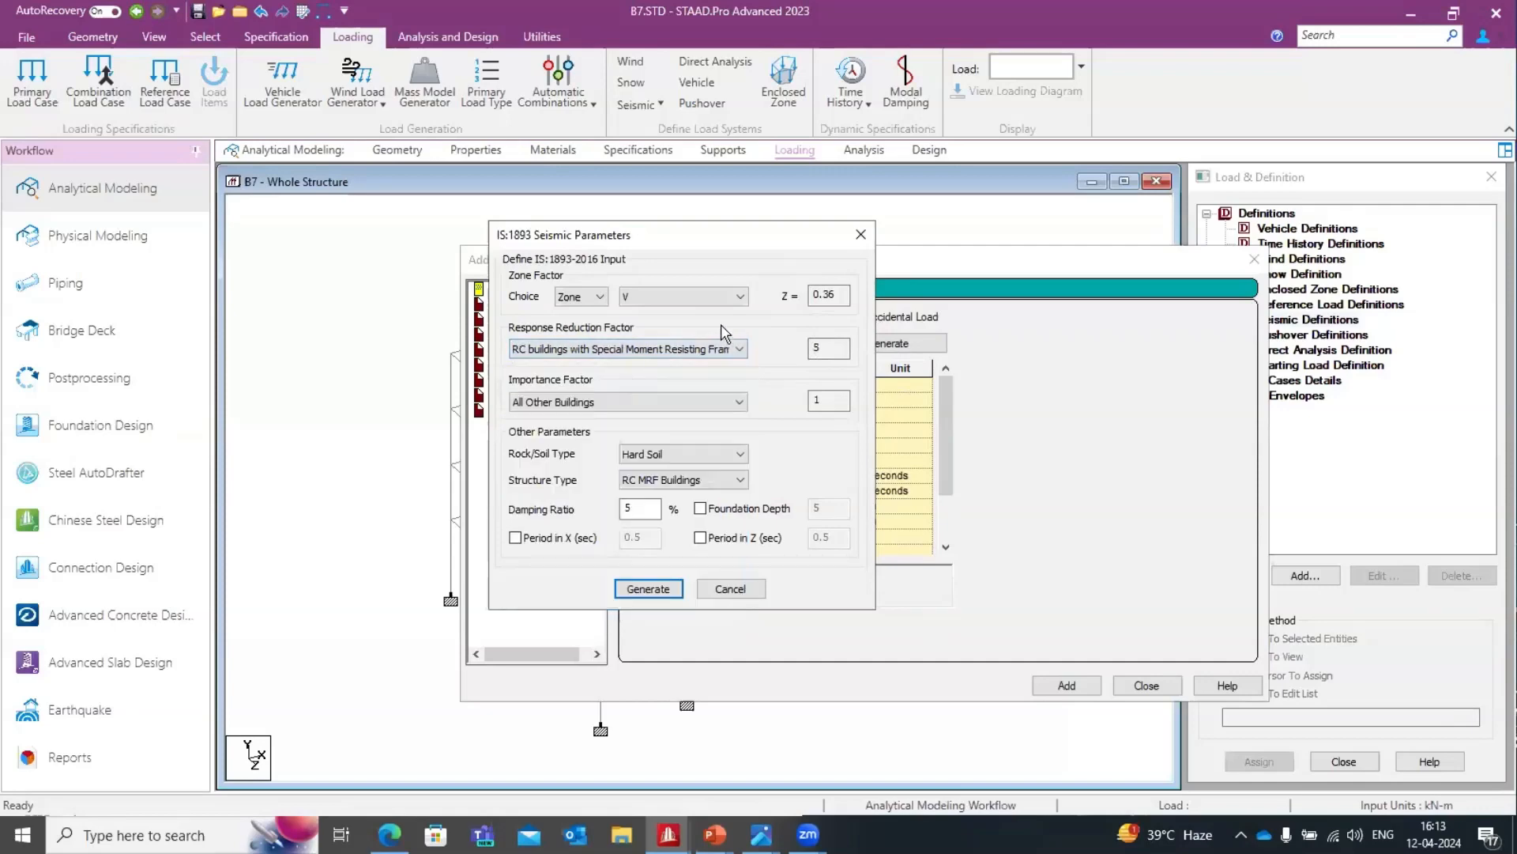
Try the Important Buildings and Residential or commercial Buildings importance factors, and return the choice to All Other Buildings.
{"action": "left_click", "coordinate": [673, 409]}
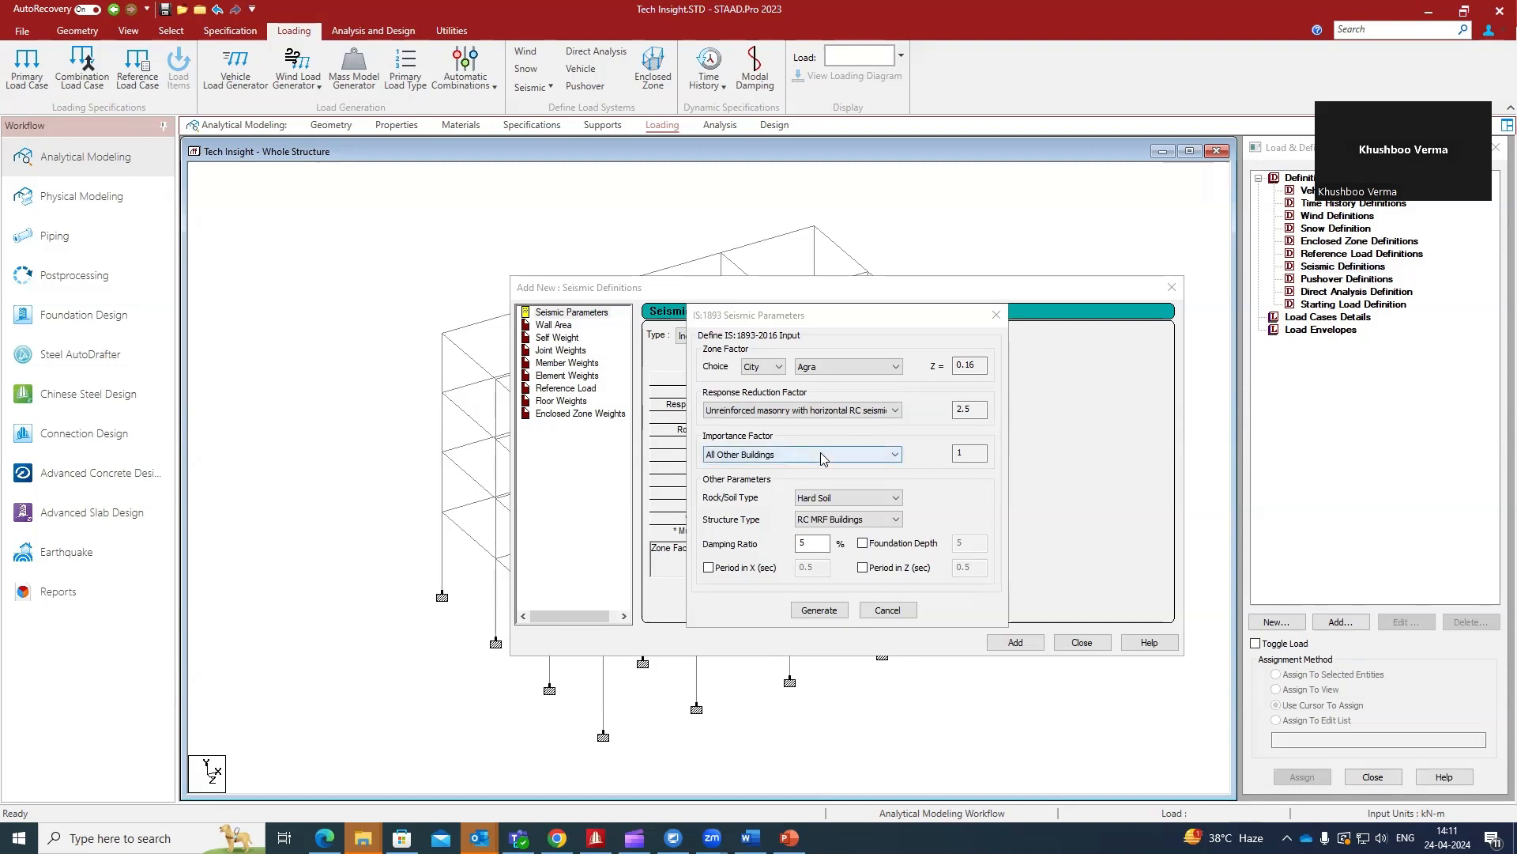
{"action": "left_click", "coordinate": [823, 456]}
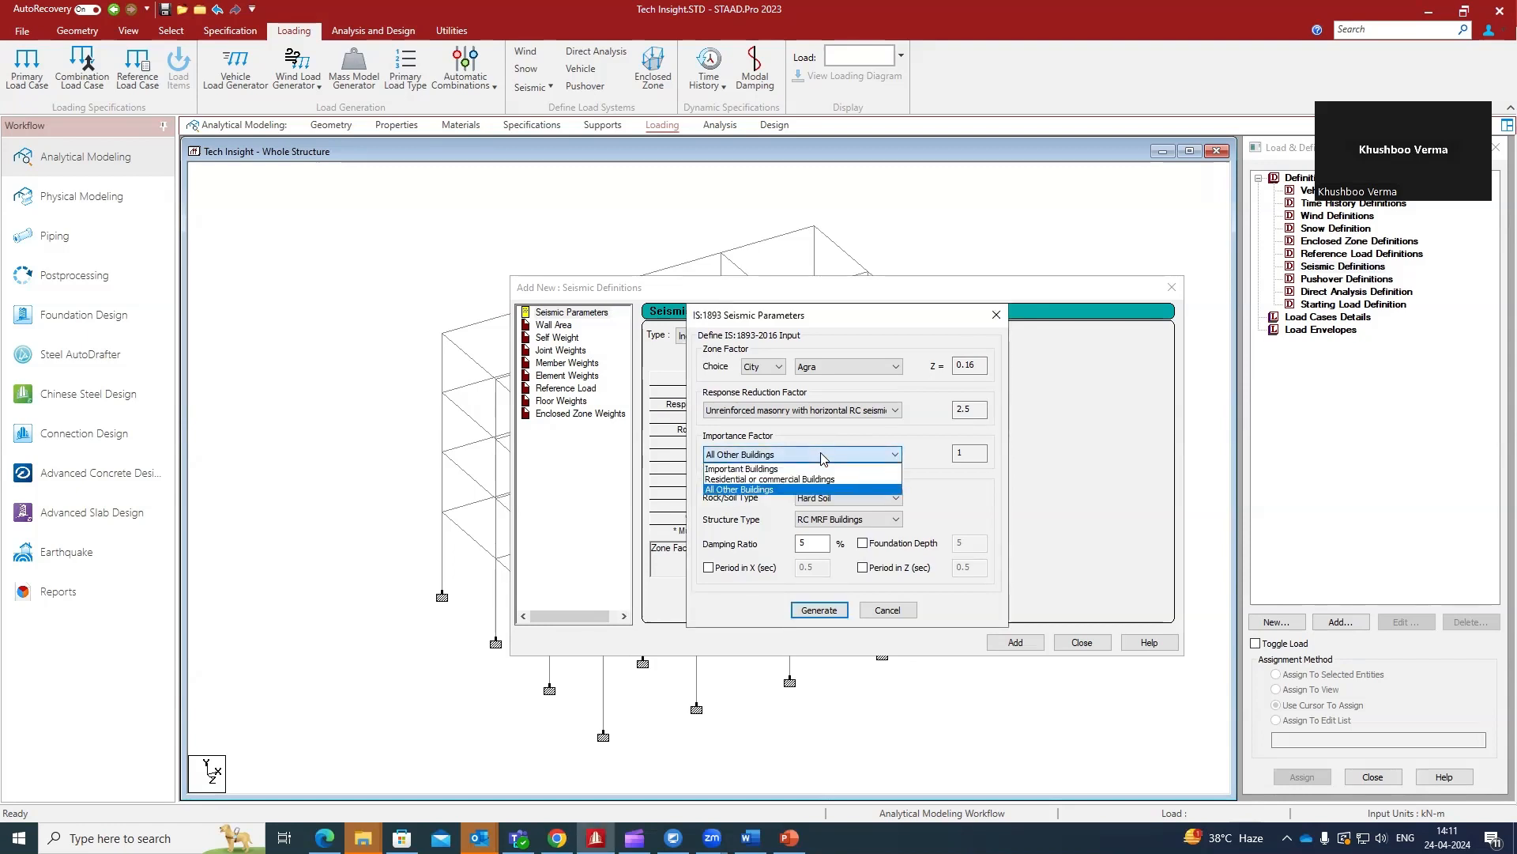
{"action": "left_click", "coordinate": [802, 468]}
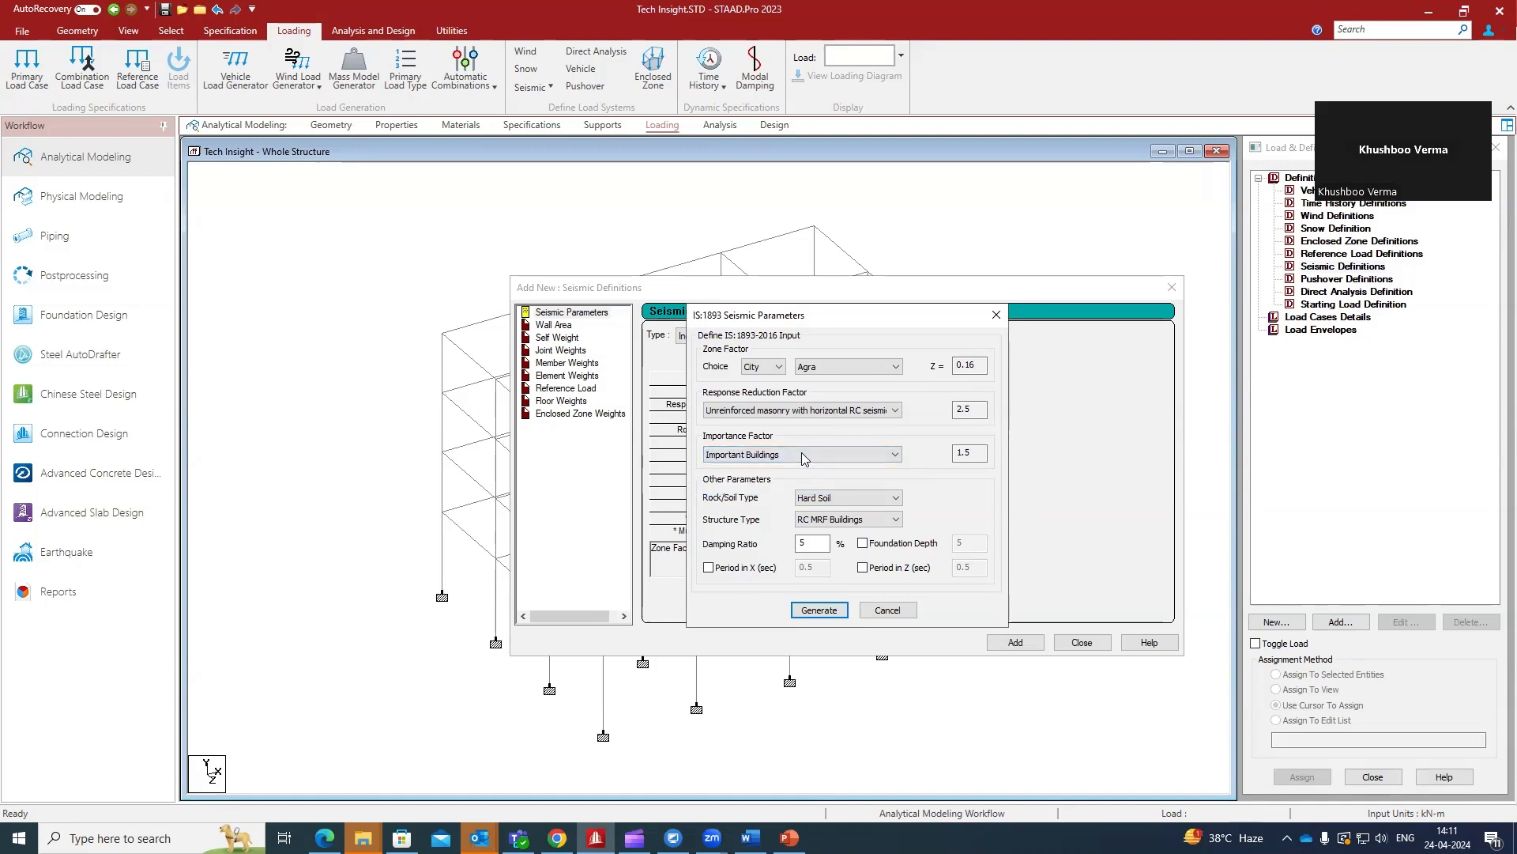
{"action": "left_click", "coordinate": [803, 455]}
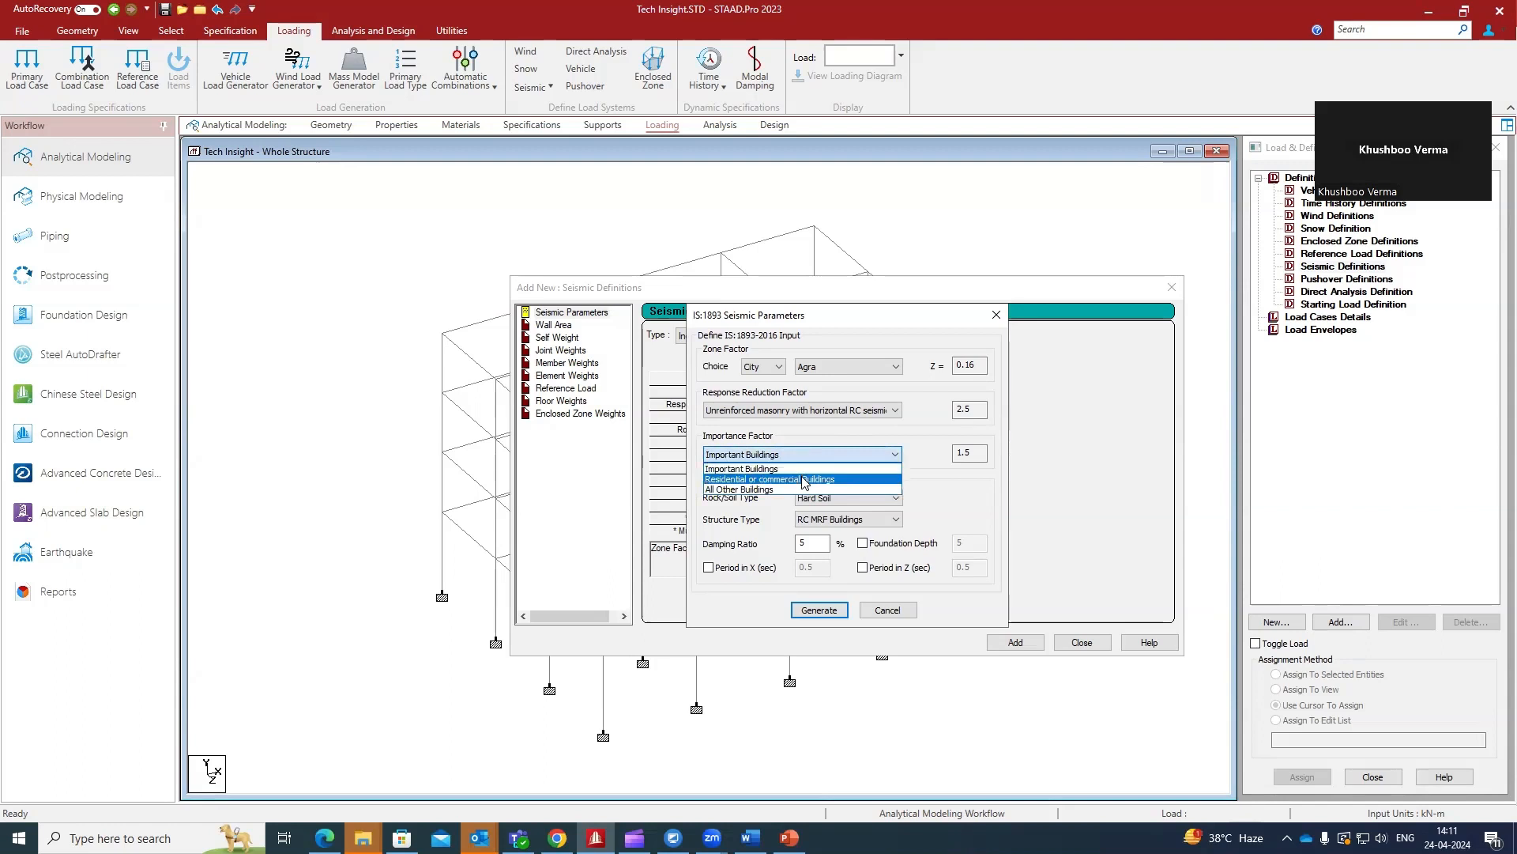
{"action": "left_click", "coordinate": [804, 479]}
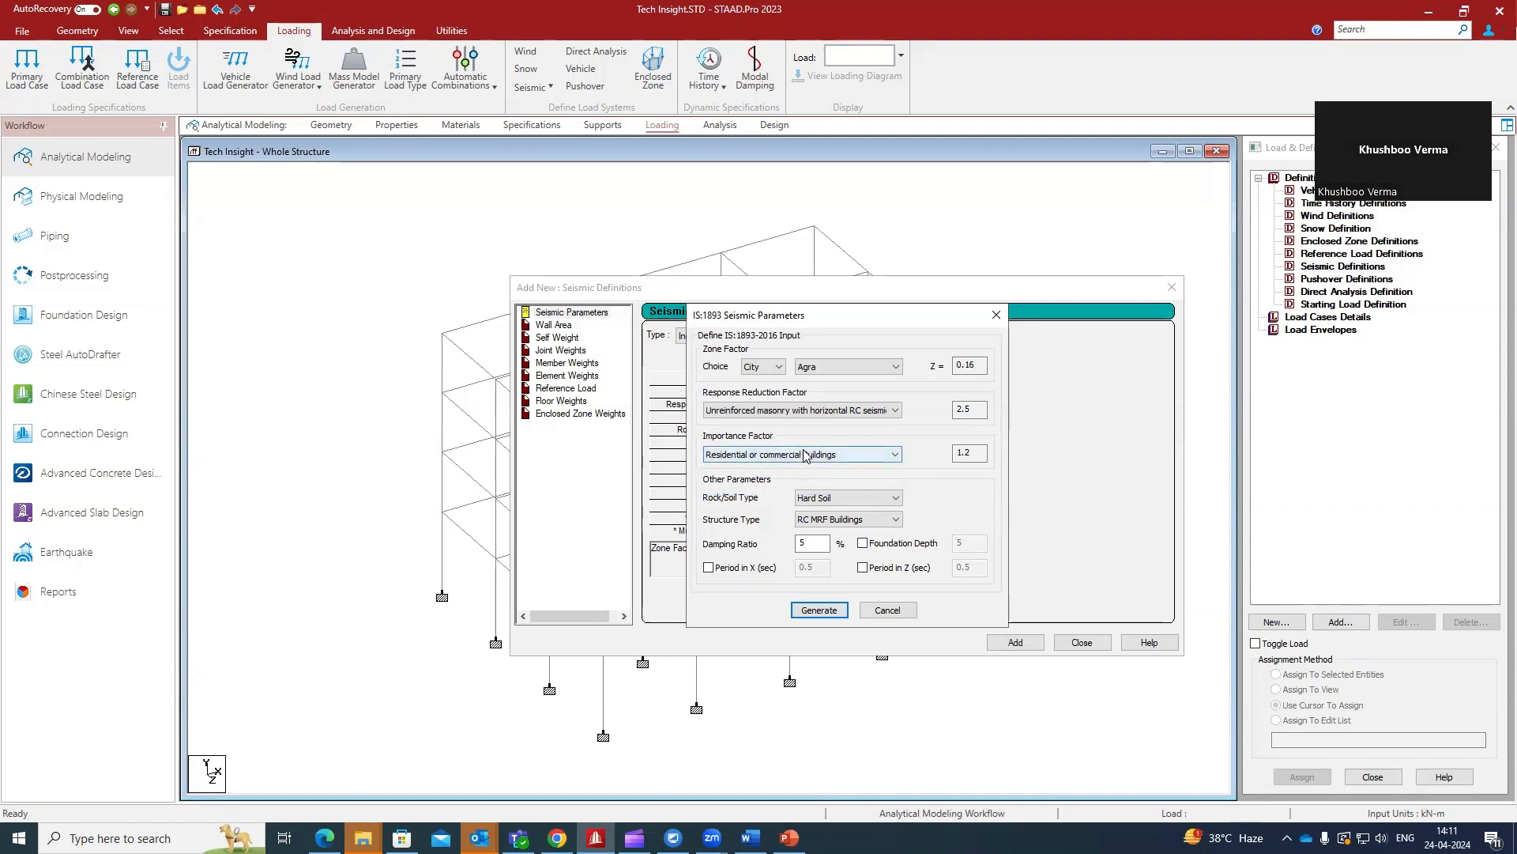
{"action": "left_click", "coordinate": [805, 456]}
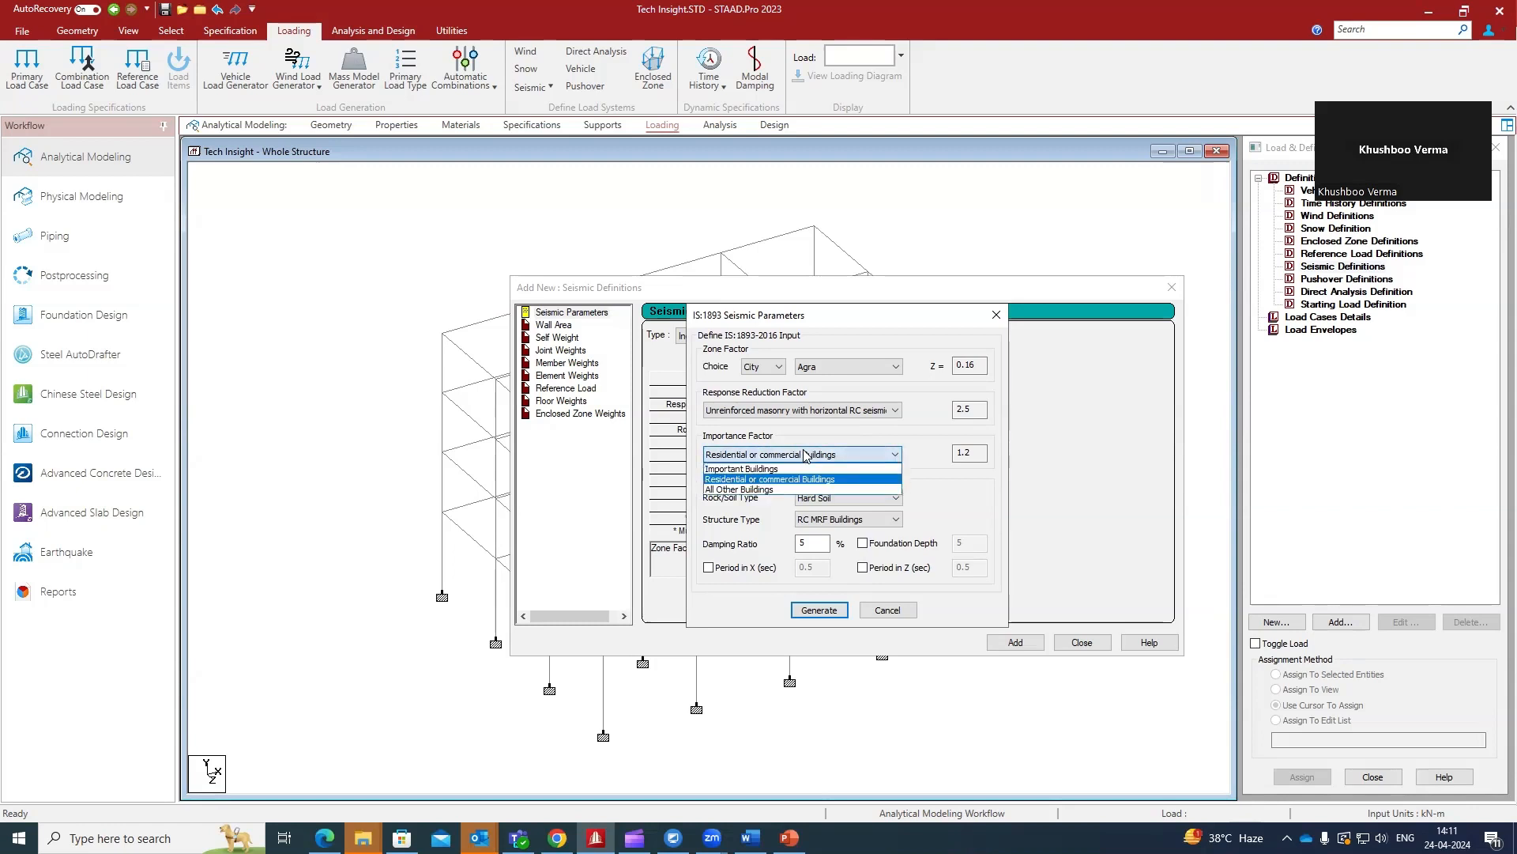
{"action": "left_click", "coordinate": [769, 490]}
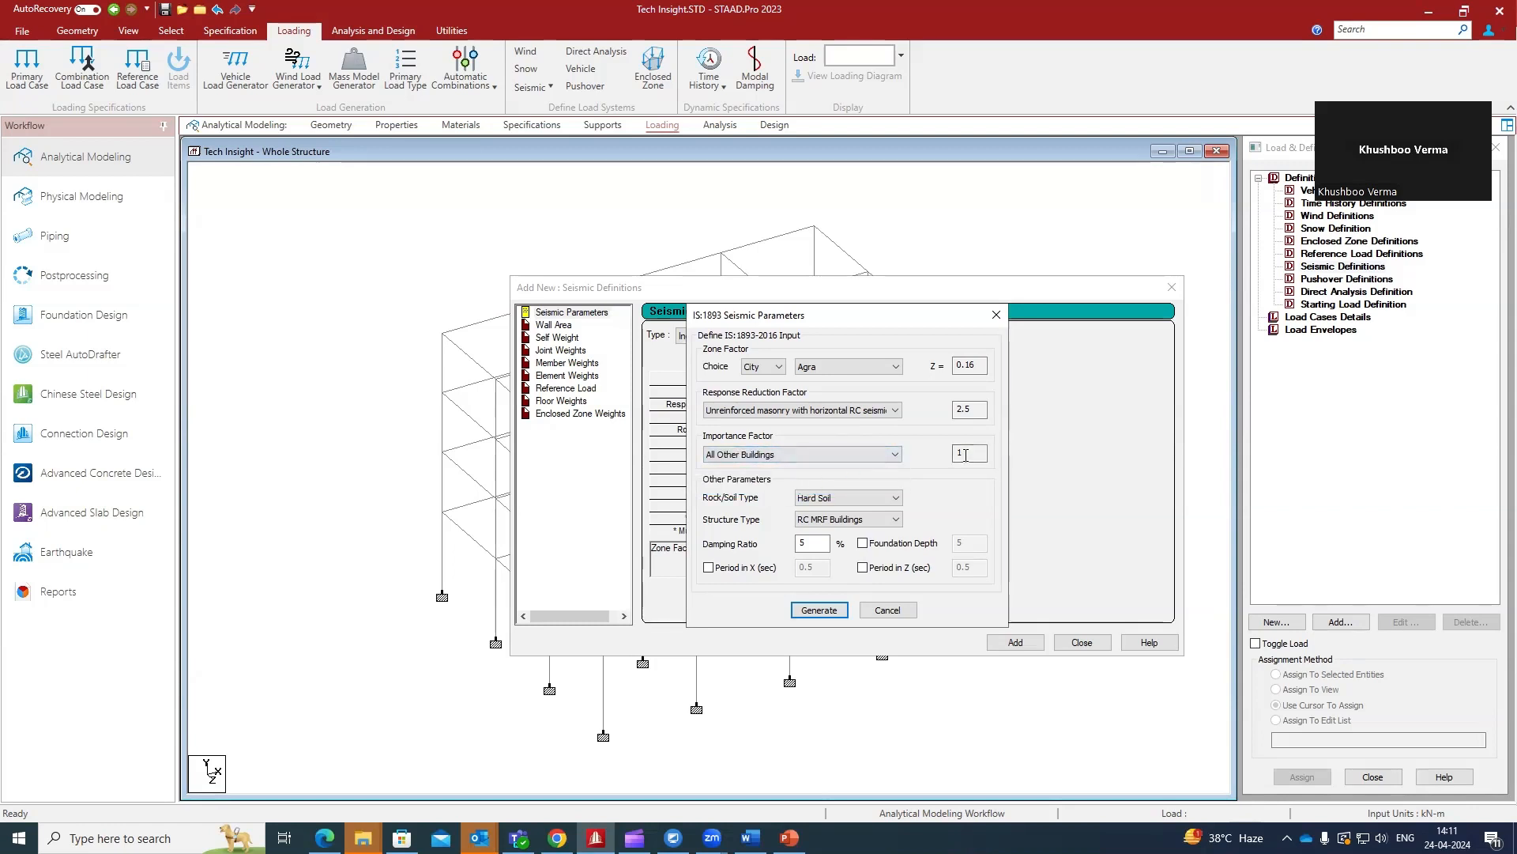
Set the rock/soil type to Medium Soil and generate the IS 1893 seismic parameters.
{"action": "left_click", "coordinate": [882, 501]}
{"action": "left_click", "coordinate": [806, 519]}
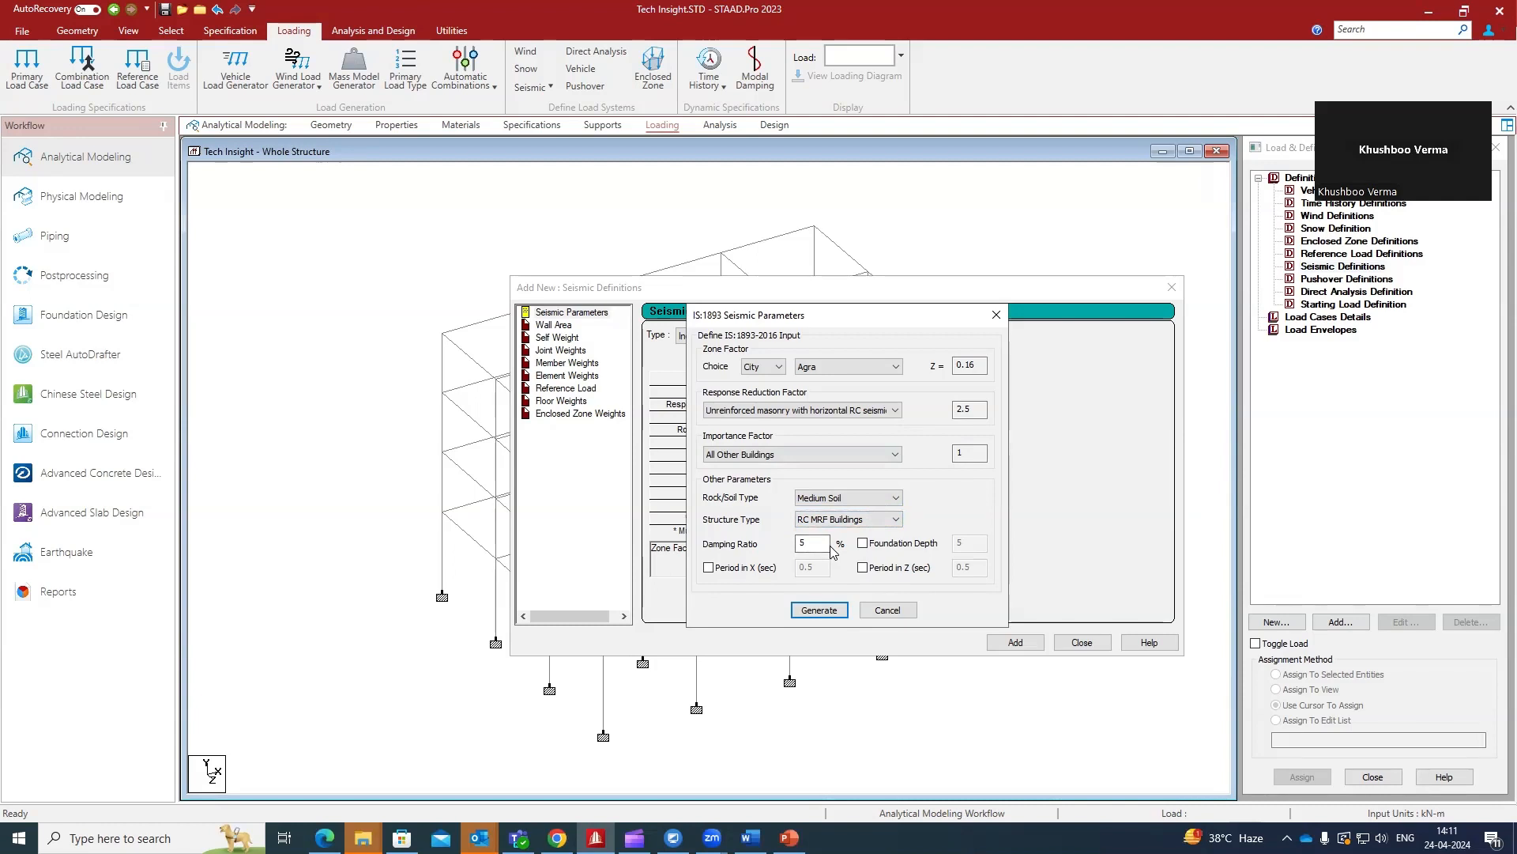
{"action": "left_click", "coordinate": [827, 618]}
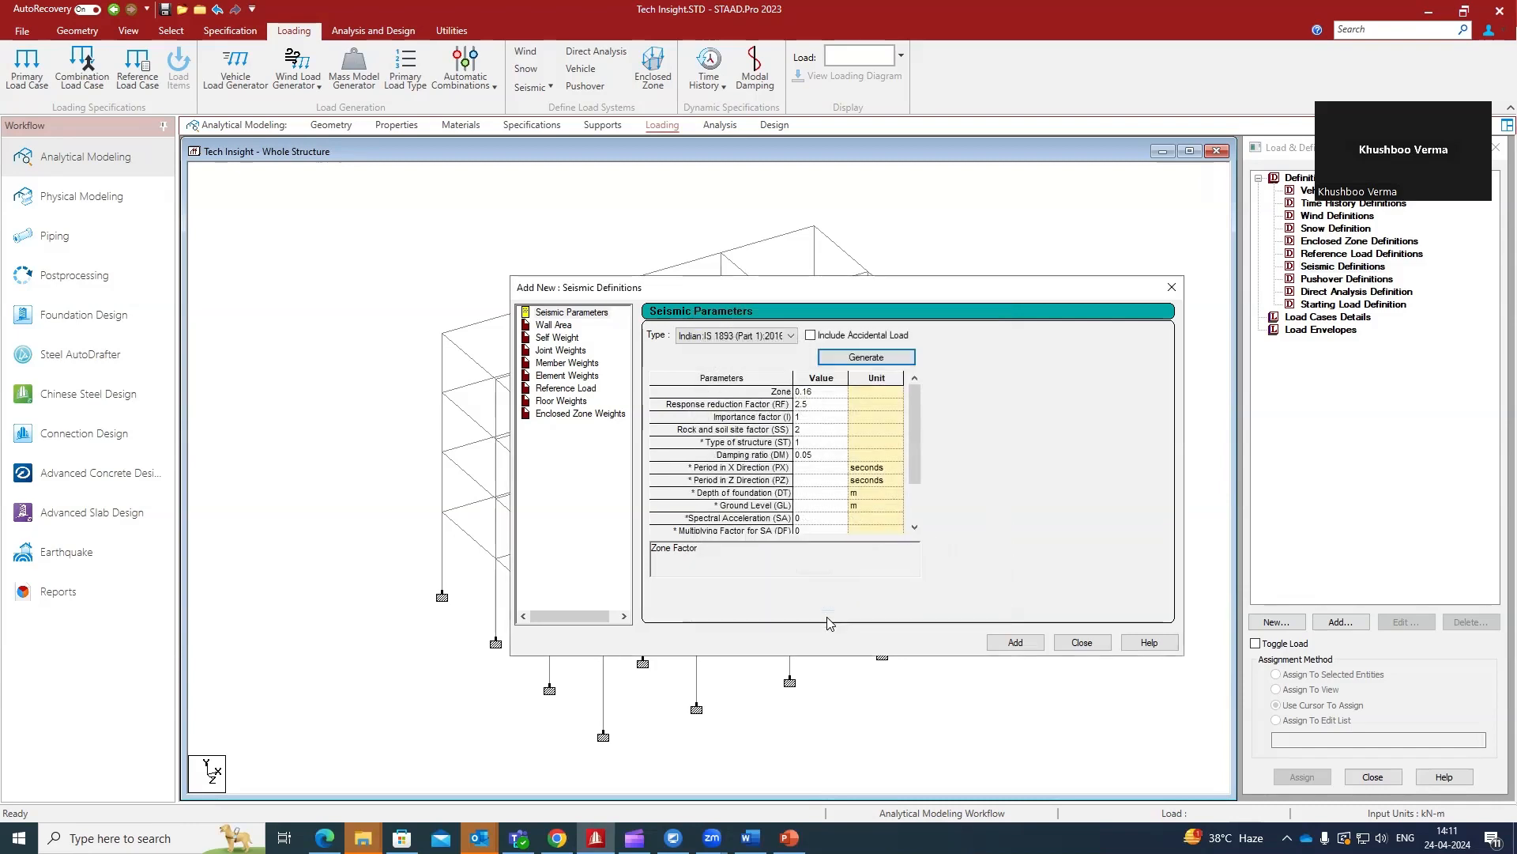
Regenerate the seismic parameters for Agra with Hard Soil and RC MRF Buildings, and add them to the model as a seismic definition.
{"action": "left_click", "coordinate": [867, 359]}
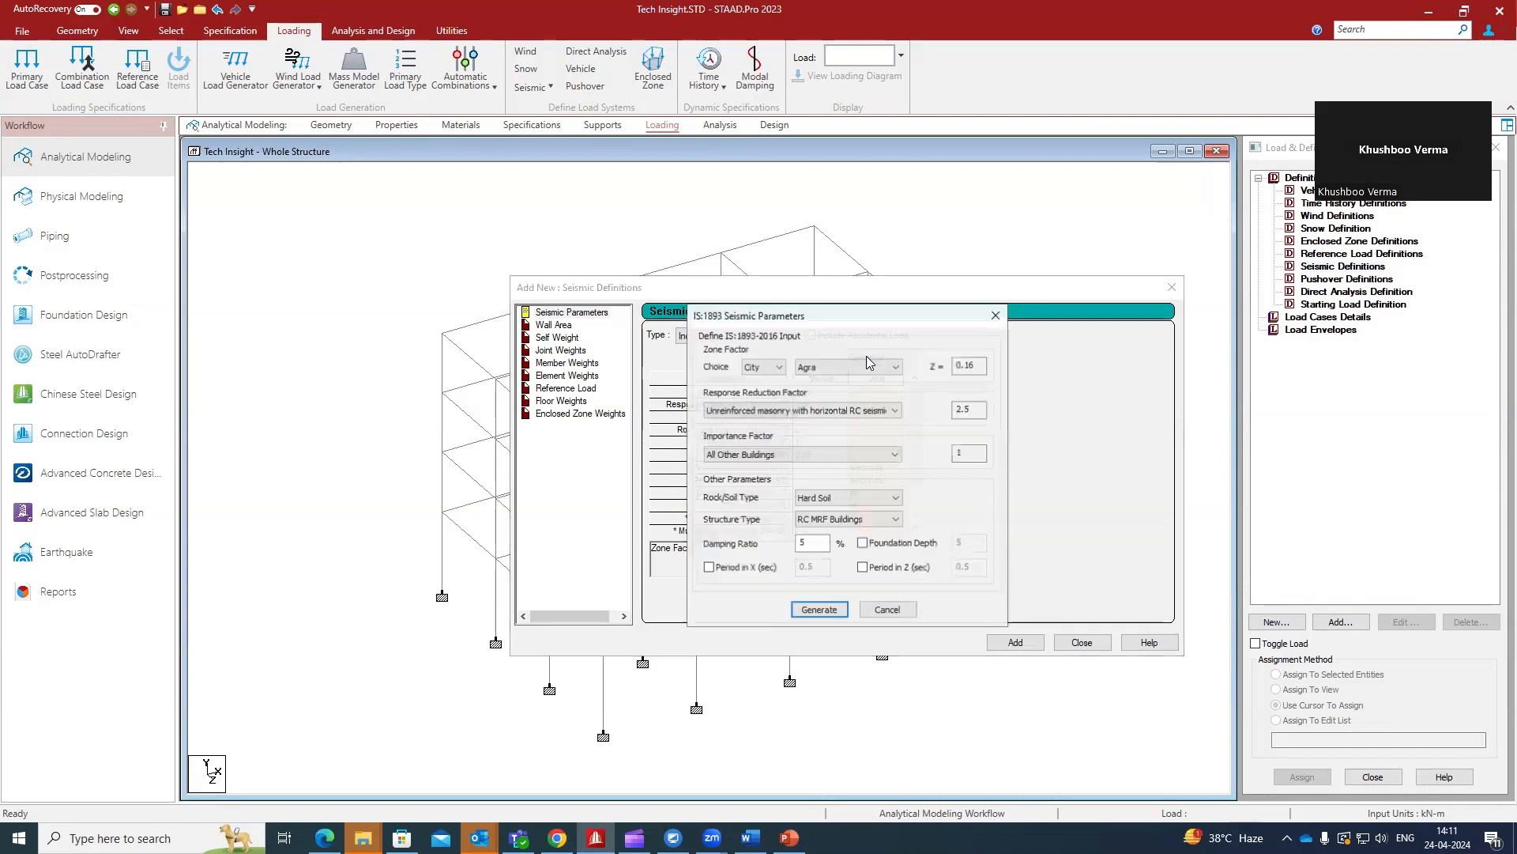
{"action": "left_click", "coordinate": [829, 609]}
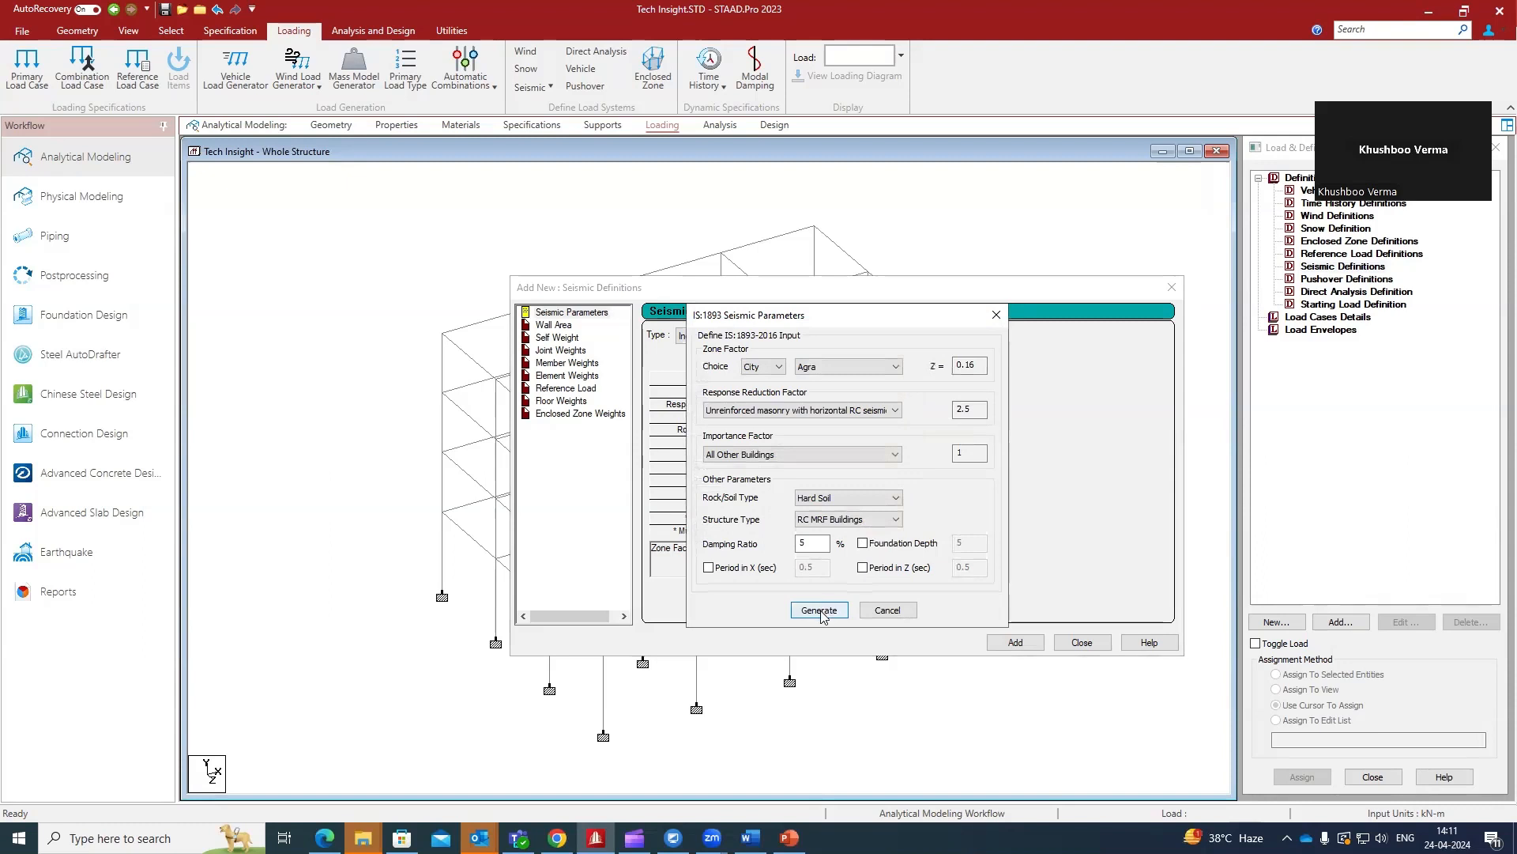
{"action": "left_click", "coordinate": [1014, 642]}
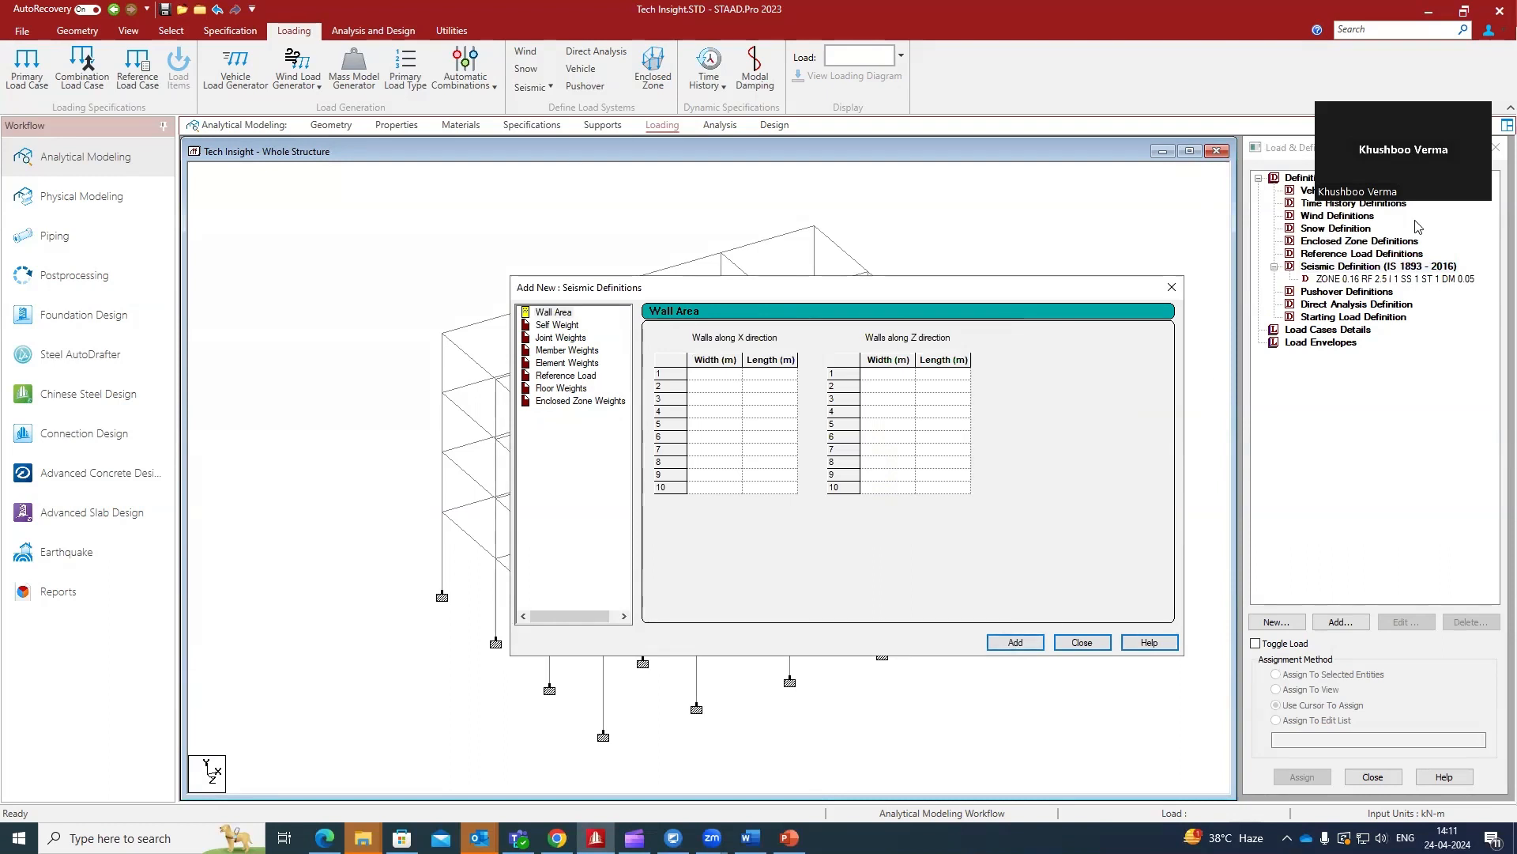
{"action": "left_click", "coordinate": [1081, 642]}
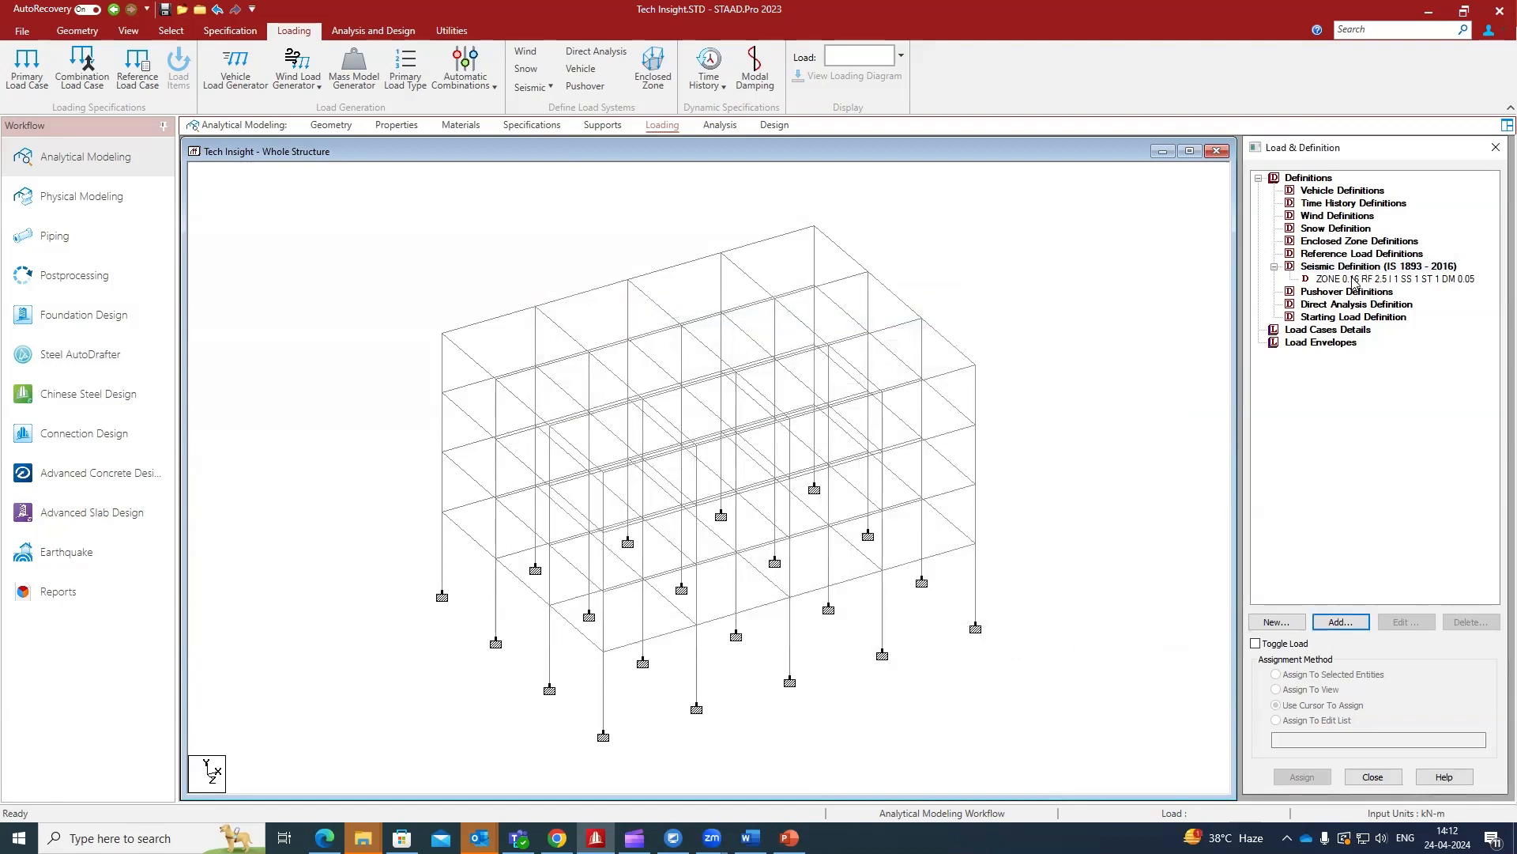
{"action": "left_click", "coordinate": [1354, 279]}
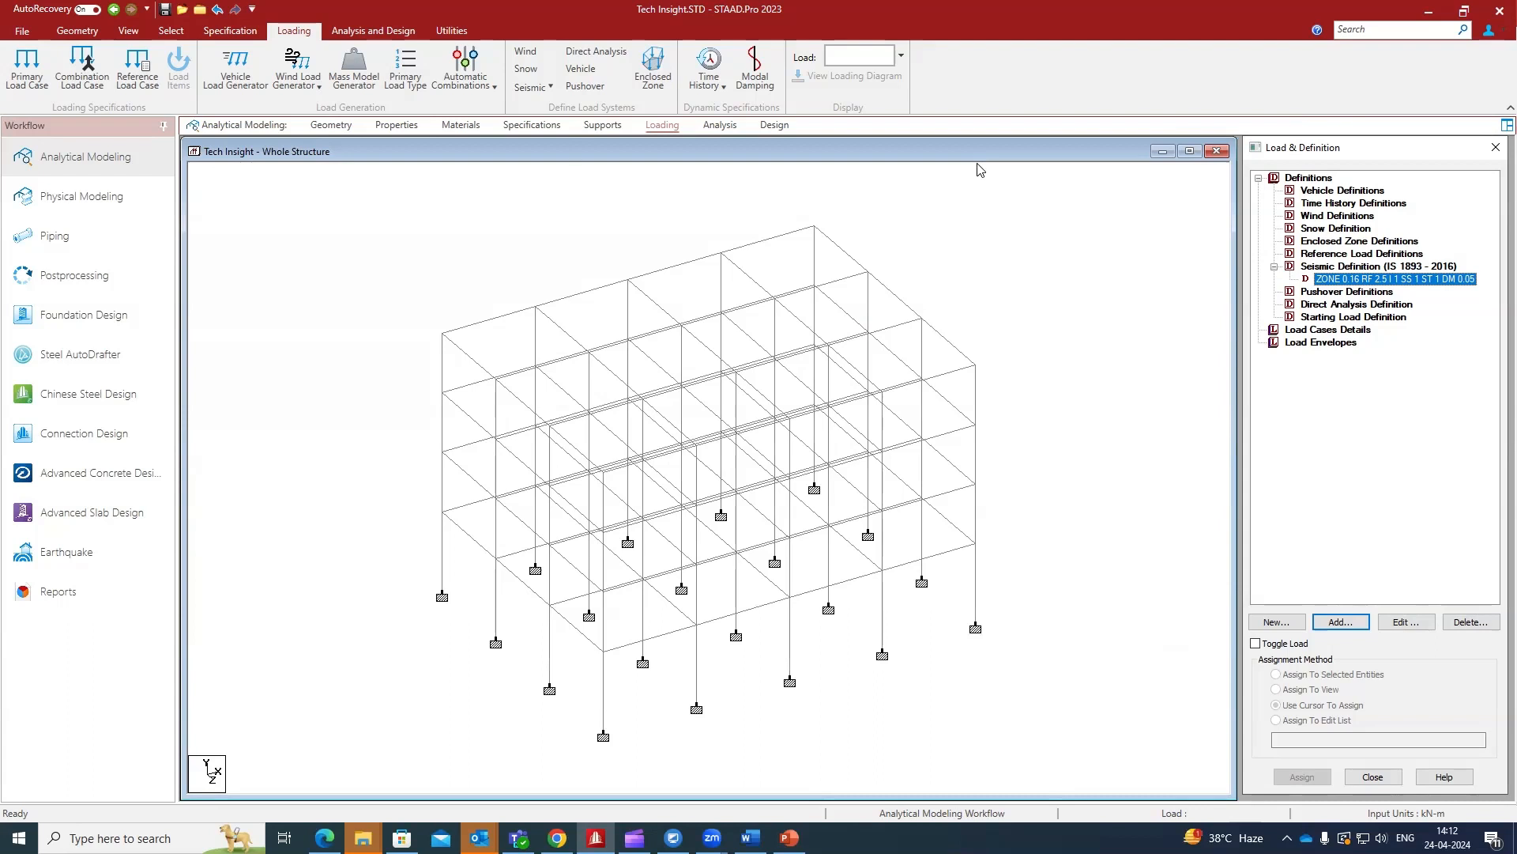
{"action": "left_click", "coordinate": [1038, 83]}
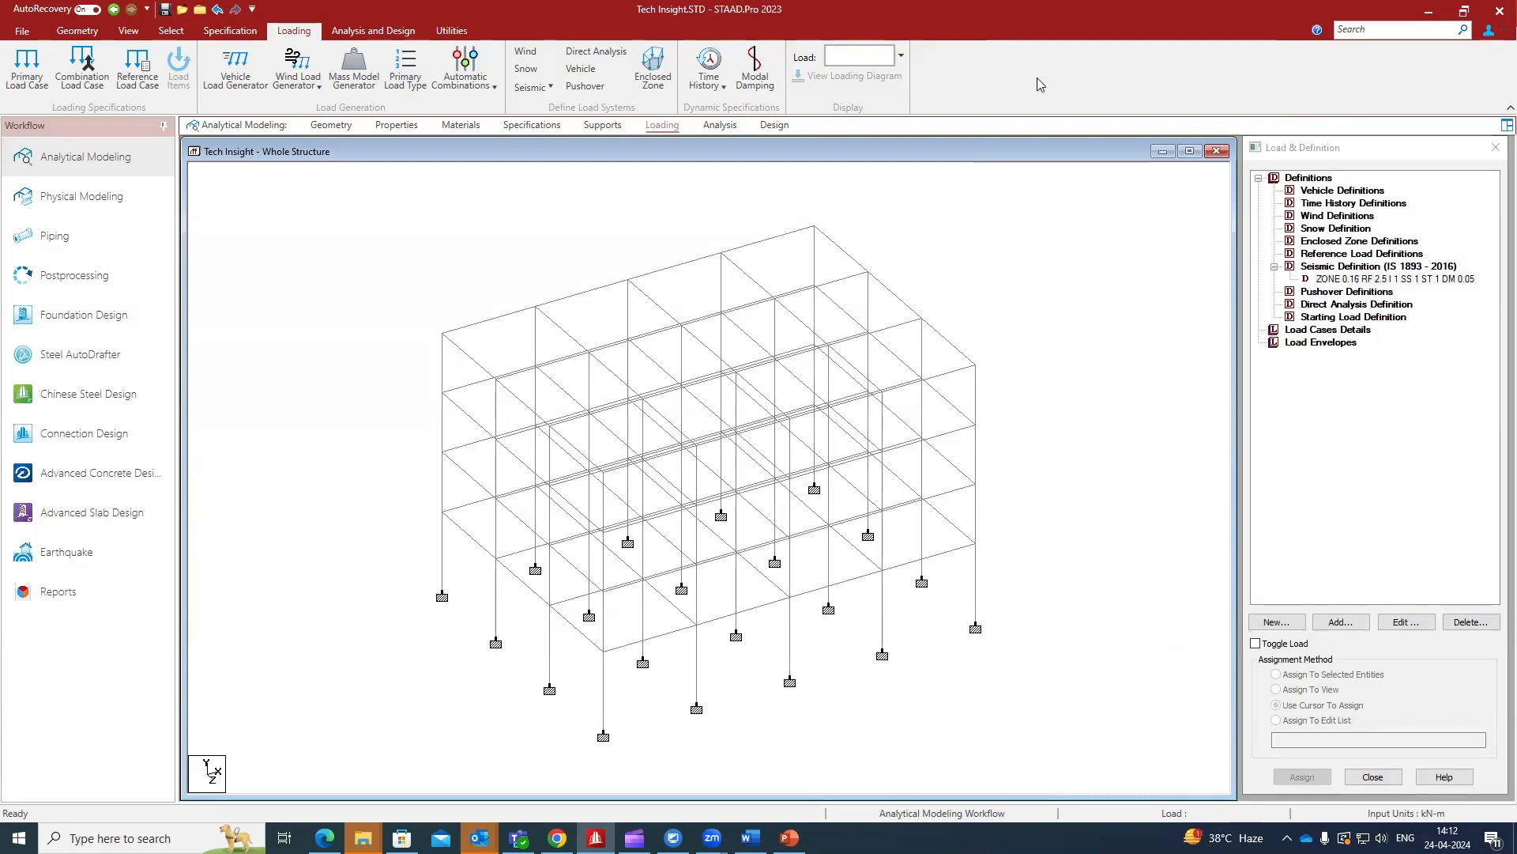